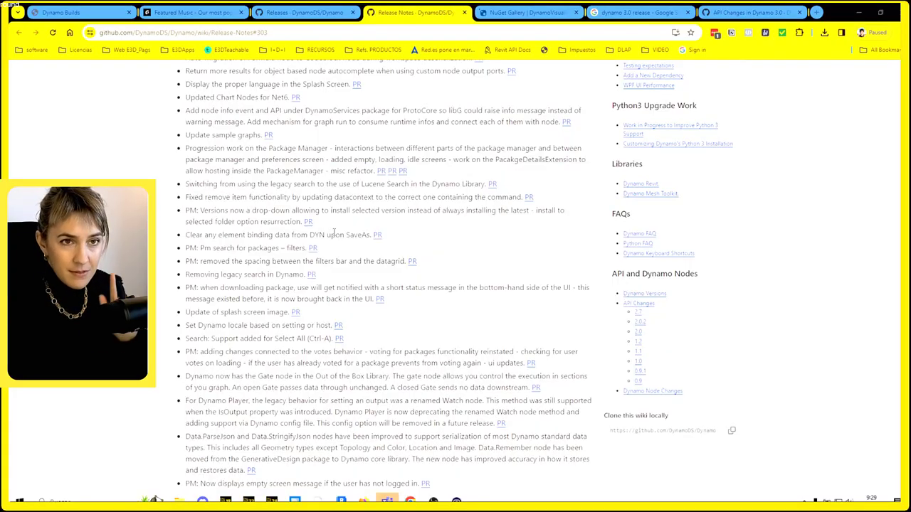
{"action": "scroll", "coordinate": [333, 231], "scroll_direction": "up", "scroll_amount": 15}
{"action": "scroll", "coordinate": [333, 235], "scroll_direction": "up", "scroll_amount": 10}
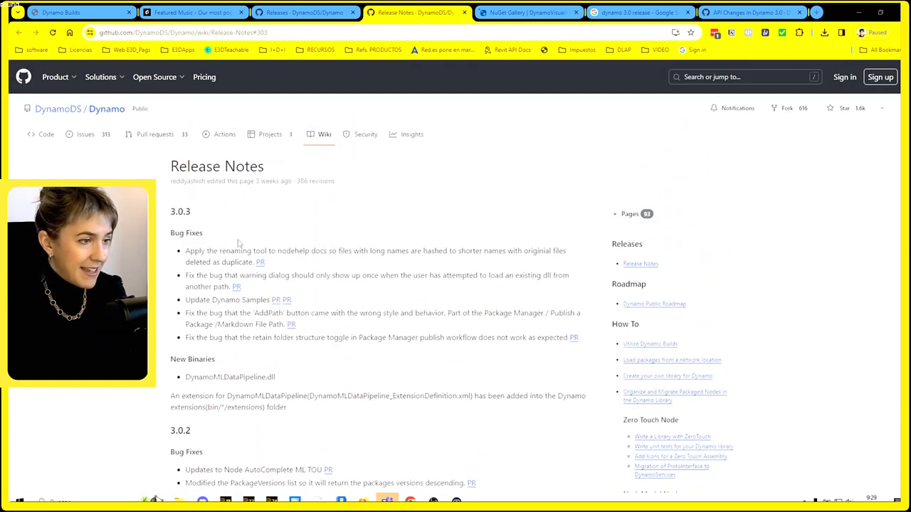
{"action": "scroll", "coordinate": [456, 285], "scroll_direction": "down", "scroll_amount": 20}
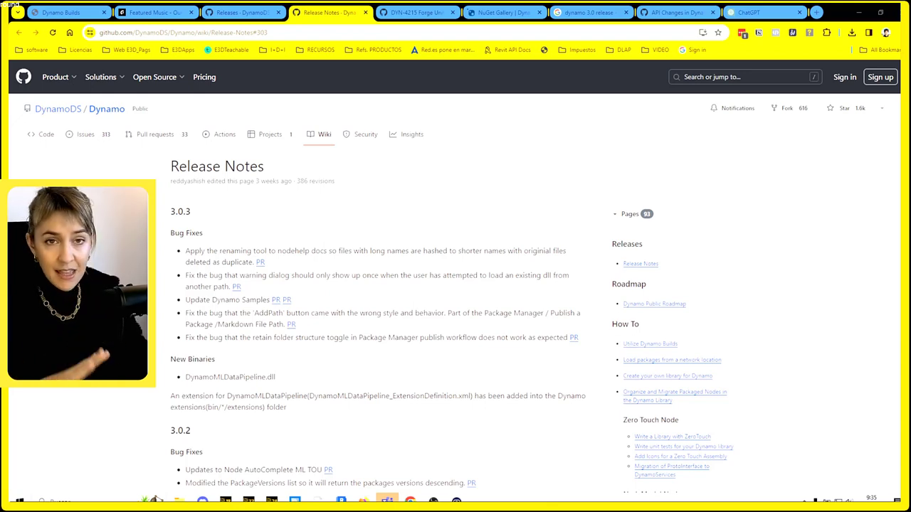
{"action": "scroll", "coordinate": [826, 207], "scroll_direction": "down", "scroll_amount": 3}
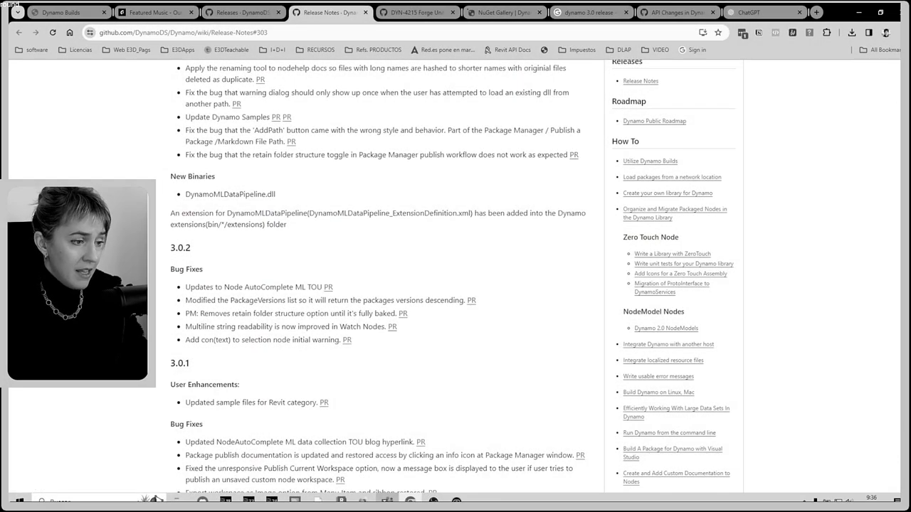
{"action": "scroll", "coordinate": [384, 285], "scroll_direction": "down", "scroll_amount": 2}
{"action": "scroll", "coordinate": [384, 285], "scroll_direction": "down", "scroll_amount": 5}
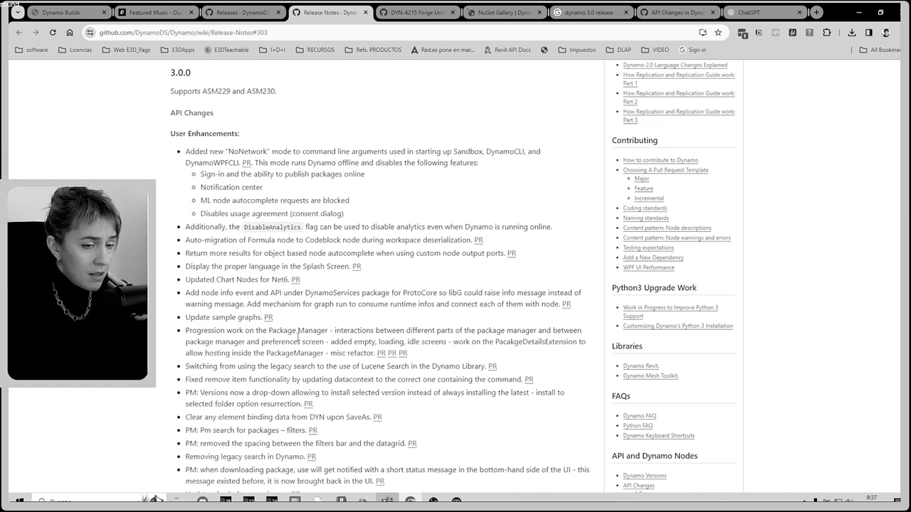
- Highlight the Package Manager progression and package search filter notes in the release notes
{"action": "left_click_drag", "start_coordinate": [268, 330], "coordinate": [213, 353]}
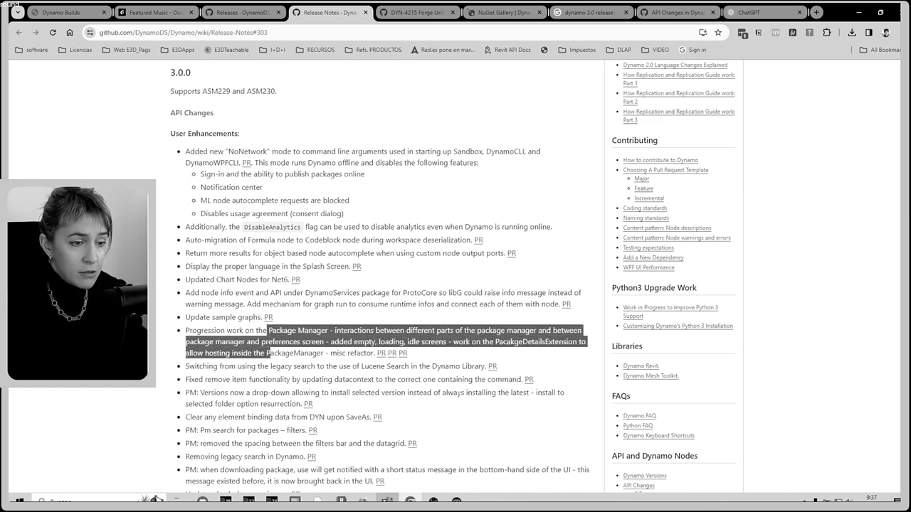
{"action": "left_click", "coordinate": [213, 353]}
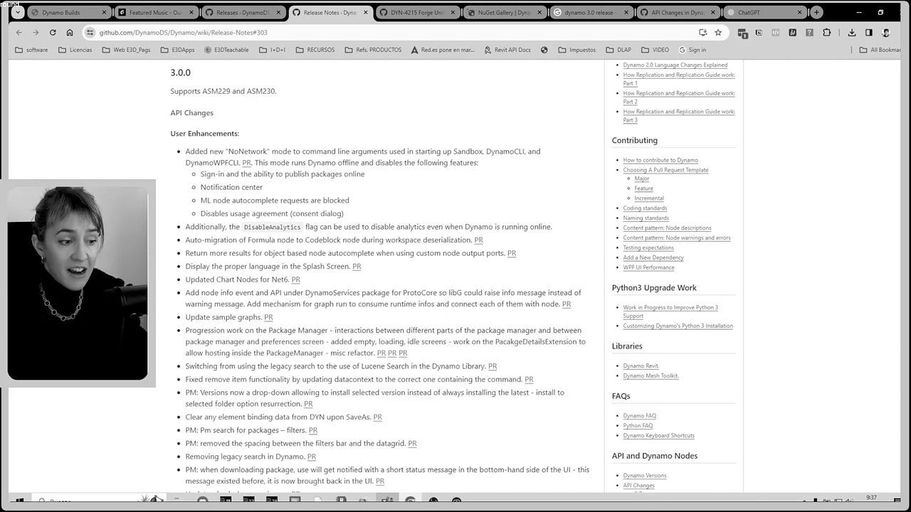
{"action": "left_click_drag", "start_coordinate": [190, 430], "coordinate": [286, 430]}
{"action": "left_click", "coordinate": [286, 430]}
{"action": "triple_click", "coordinate": [345, 481]}
{"action": "left_click", "coordinate": [329, 438]}
{"action": "scroll", "coordinate": [186, 252], "scroll_direction": "down", "scroll_amount": 5}
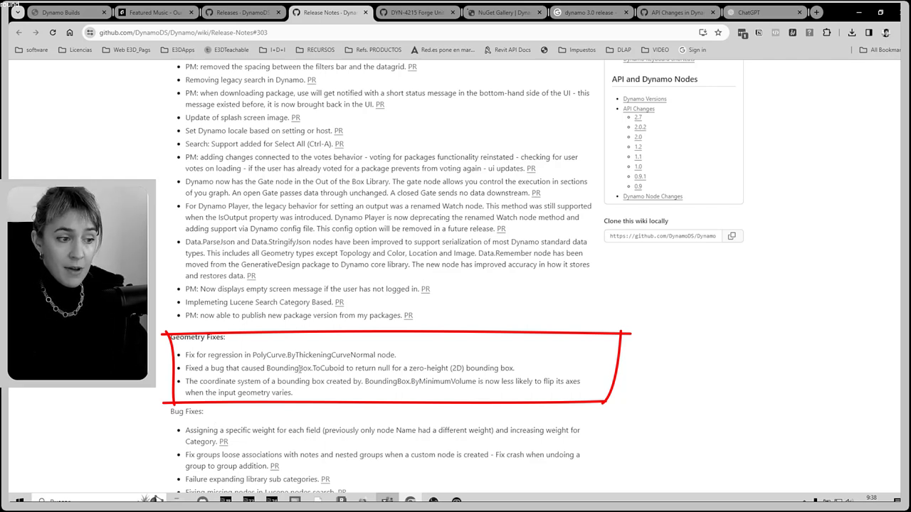
- Highlight the BoundingBox.ToCuboid zero-height fix and scroll through the surrounding notes
{"action": "left_click_drag", "start_coordinate": [299, 368], "coordinate": [451, 368]}
{"action": "scroll", "coordinate": [451, 368], "scroll_direction": "down", "scroll_amount": 2}
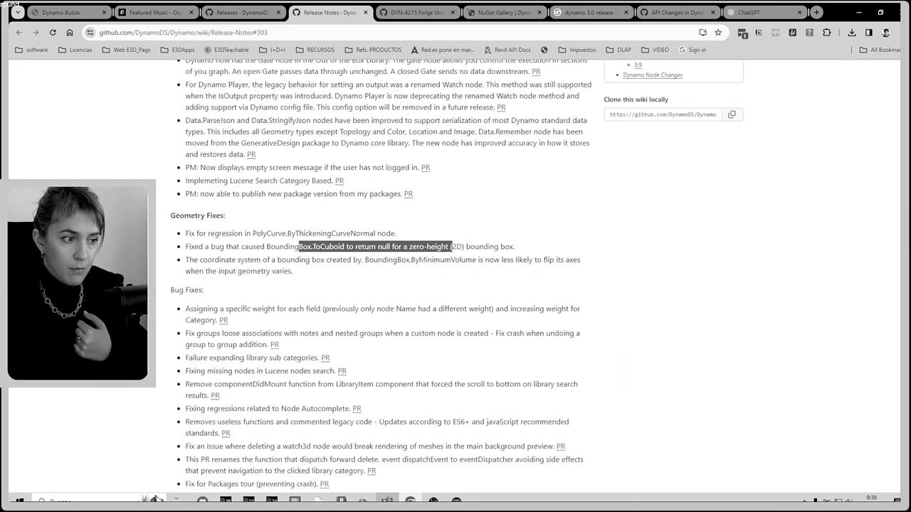
{"action": "scroll", "coordinate": [451, 368], "scroll_direction": "down", "scroll_amount": 1}
{"action": "scroll", "coordinate": [385, 278], "scroll_direction": "up", "scroll_amount": 5}
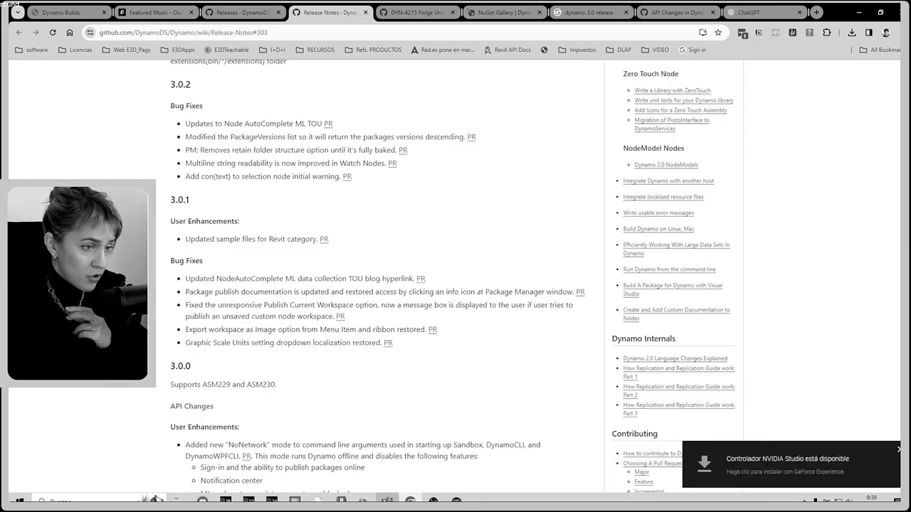
{"action": "scroll", "coordinate": [385, 277], "scroll_direction": "up", "scroll_amount": 3}
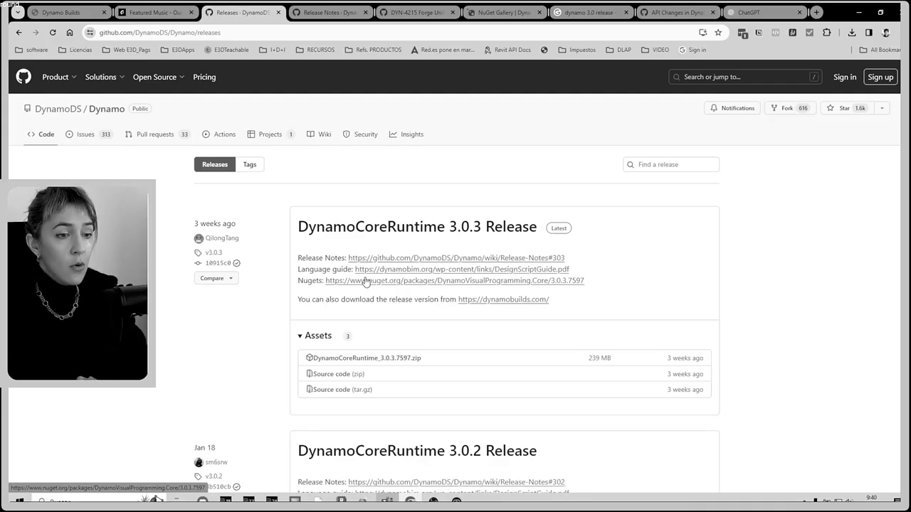
- Open and skim the DesignScript language guide PDF, then highlight the DLL list on the releases page
{"action": "left_click", "coordinate": [404, 270]}
{"action": "scroll", "coordinate": [385, 199], "scroll_direction": "down", "scroll_amount": 10}
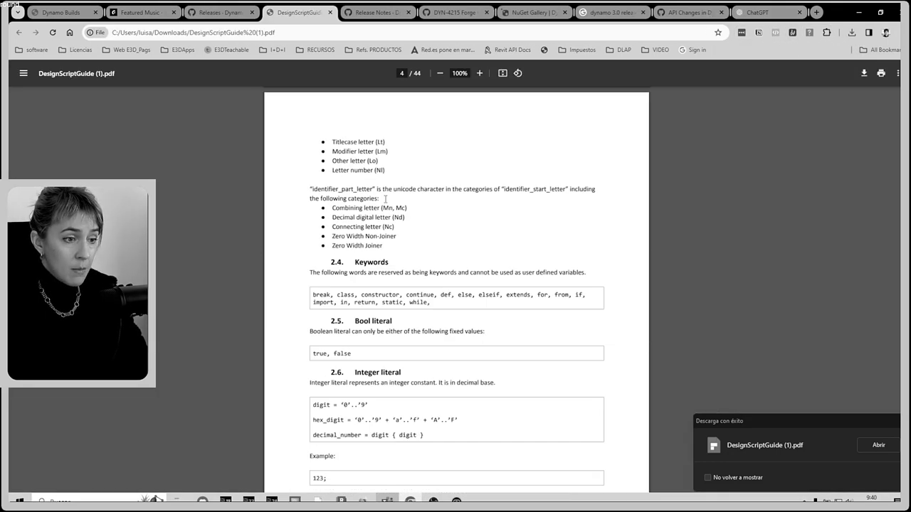
{"action": "scroll", "coordinate": [385, 199], "scroll_direction": "down", "scroll_amount": 5}
{"action": "scroll", "coordinate": [385, 199], "scroll_direction": "down", "scroll_amount": 5}
{"action": "scroll", "coordinate": [385, 199], "scroll_direction": "down", "scroll_amount": 5}
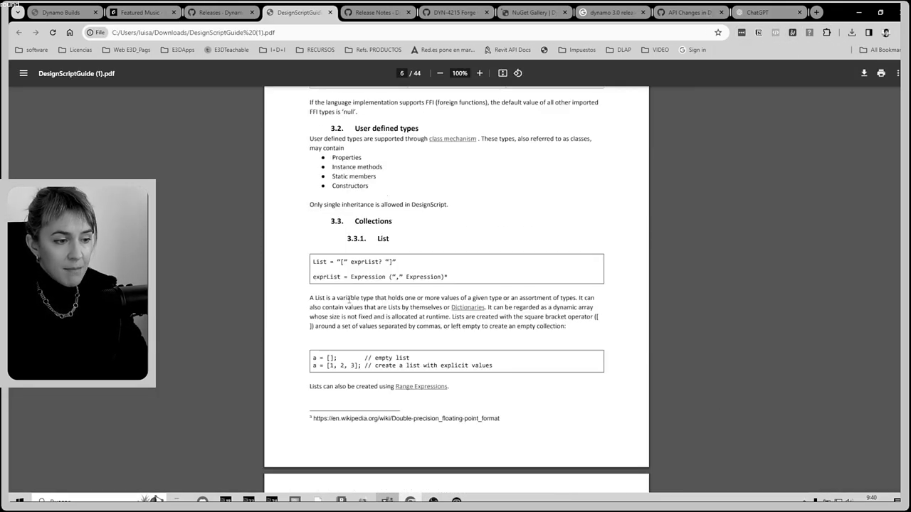
{"action": "scroll", "coordinate": [326, 263], "scroll_direction": "down", "scroll_amount": 4}
{"action": "scroll", "coordinate": [360, 274], "scroll_direction": "down", "scroll_amount": 10}
{"action": "scroll", "coordinate": [449, 264], "scroll_direction": "down", "scroll_amount": 10}
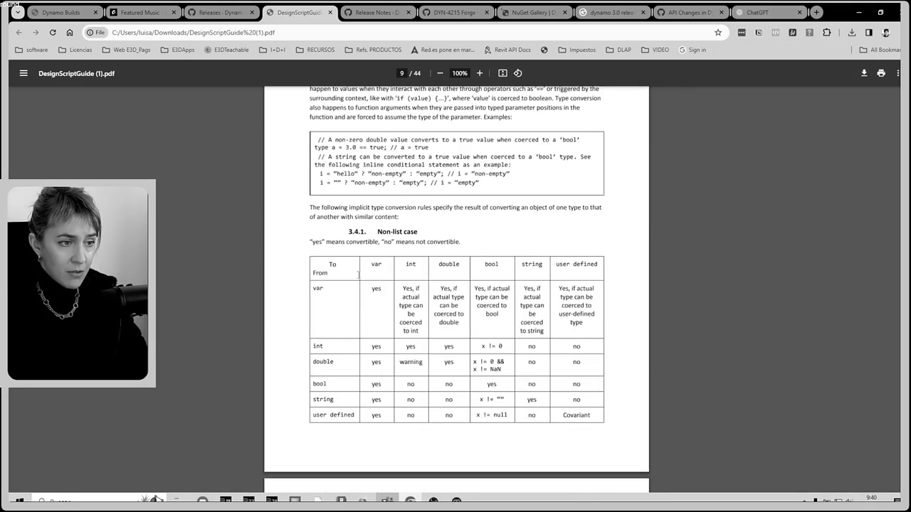
{"action": "scroll", "coordinate": [449, 264], "scroll_direction": "down", "scroll_amount": 10}
{"action": "scroll", "coordinate": [449, 264], "scroll_direction": "down", "scroll_amount": 10}
{"action": "scroll", "coordinate": [449, 264], "scroll_direction": "down", "scroll_amount": 10}
{"action": "scroll", "coordinate": [449, 264], "scroll_direction": "down", "scroll_amount": 10}
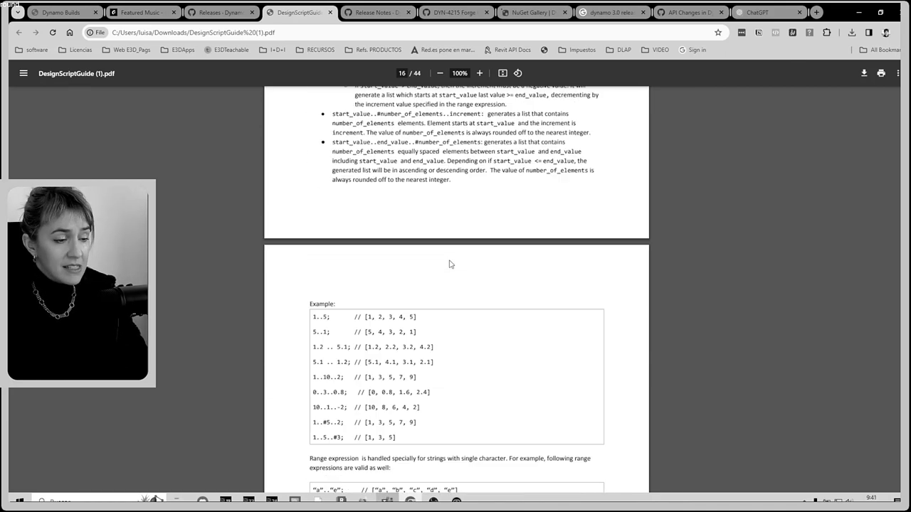
{"action": "scroll", "coordinate": [449, 264], "scroll_direction": "down", "scroll_amount": 10}
{"action": "scroll", "coordinate": [448, 266], "scroll_direction": "down", "scroll_amount": 10}
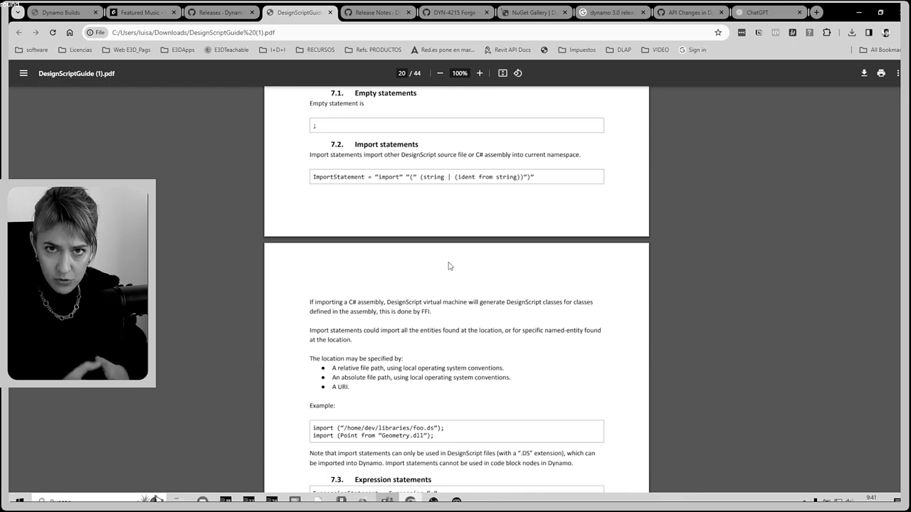
{"action": "key", "text": "ctrl+shift+Tab"}
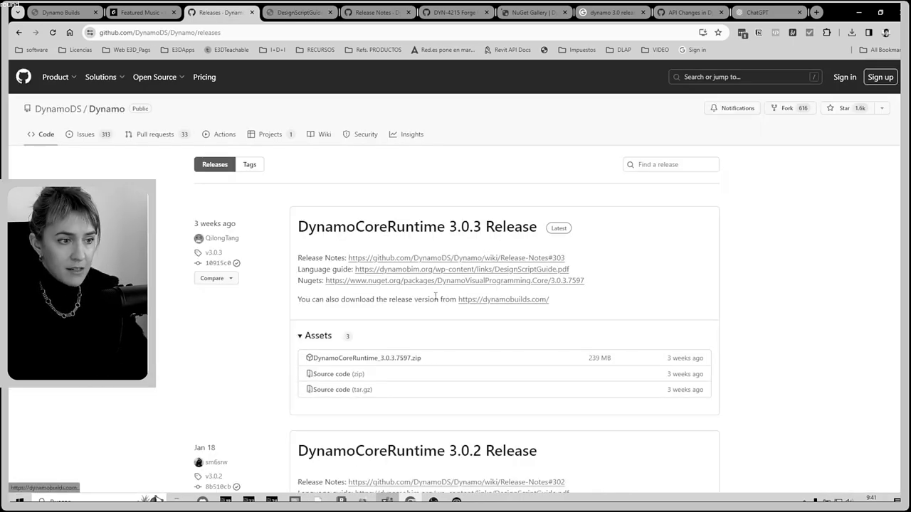
{"action": "left_click_drag", "start_coordinate": [246, 331], "coordinate": [298, 447]}
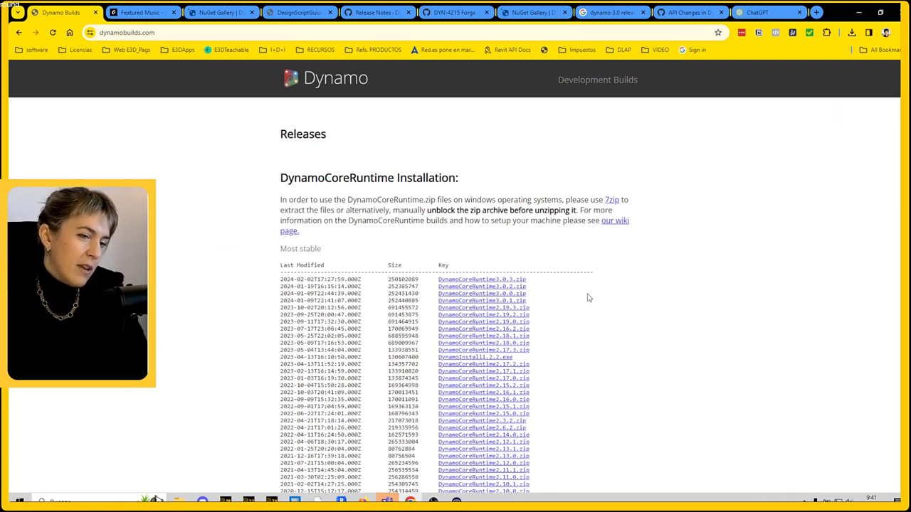
- Download DynamoCoreRuntime3.0.3.zip, then bring up the API Changes in Dynamo 3.0 wiki page
{"action": "left_click", "coordinate": [501, 280]}
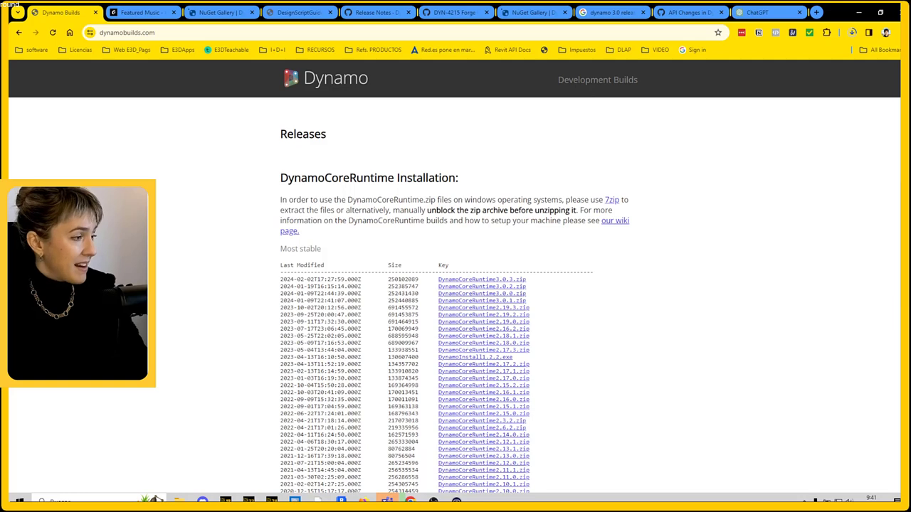
{"action": "key", "text": "ctrl+shift+t"}
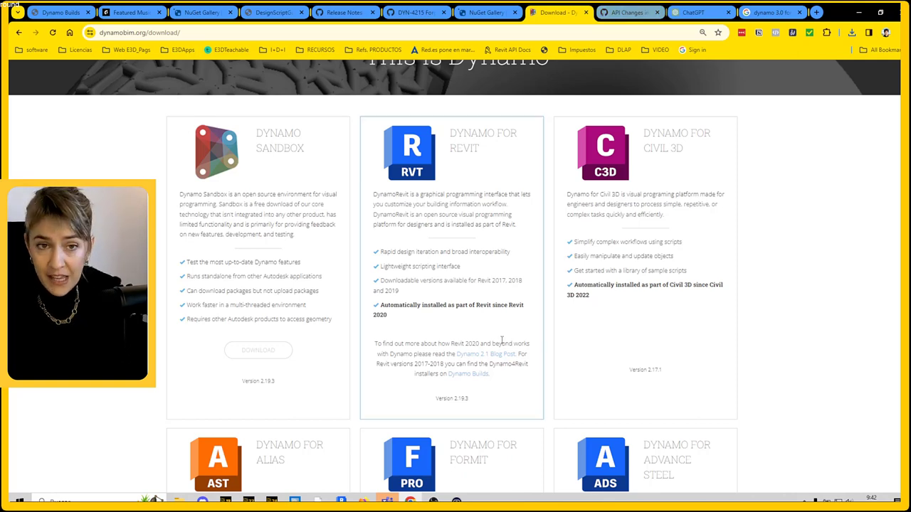
{"action": "left_click", "coordinate": [642, 10]}
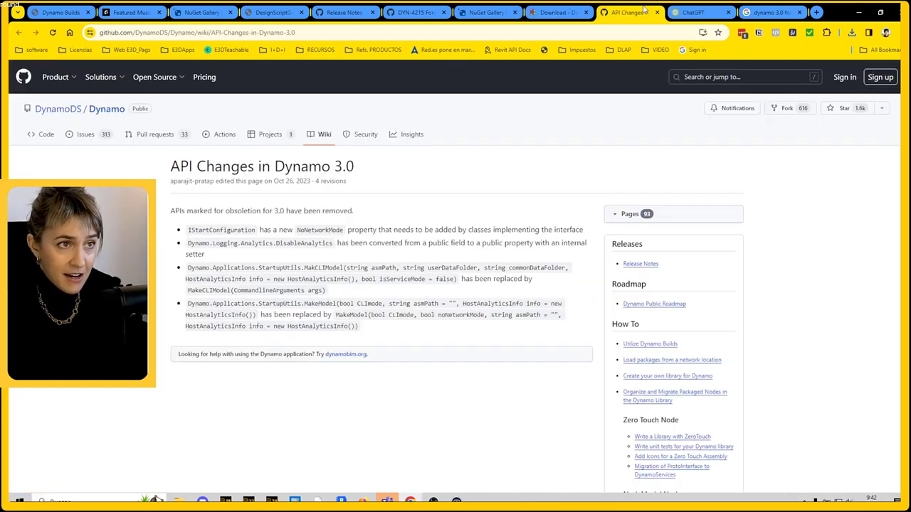
- Open the downloaded DynamoCoreRuntime3.0.3 zip in WinRAR, dismissing the evaluation notice
{"action": "left_click", "coordinate": [853, 34]}
{"action": "left_click", "coordinate": [776, 72]}
{"action": "left_click", "coordinate": [535, 328]}
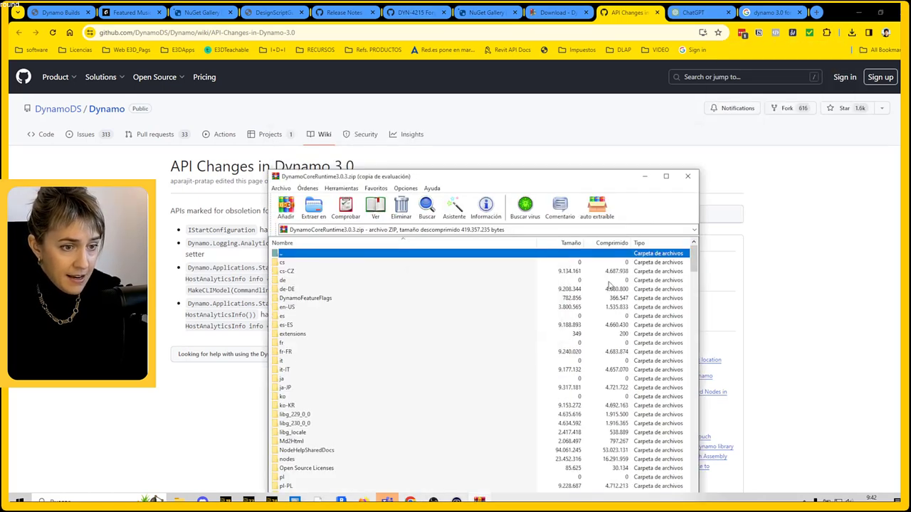
{"action": "left_click_drag", "start_coordinate": [695, 262], "coordinate": [695, 292]}
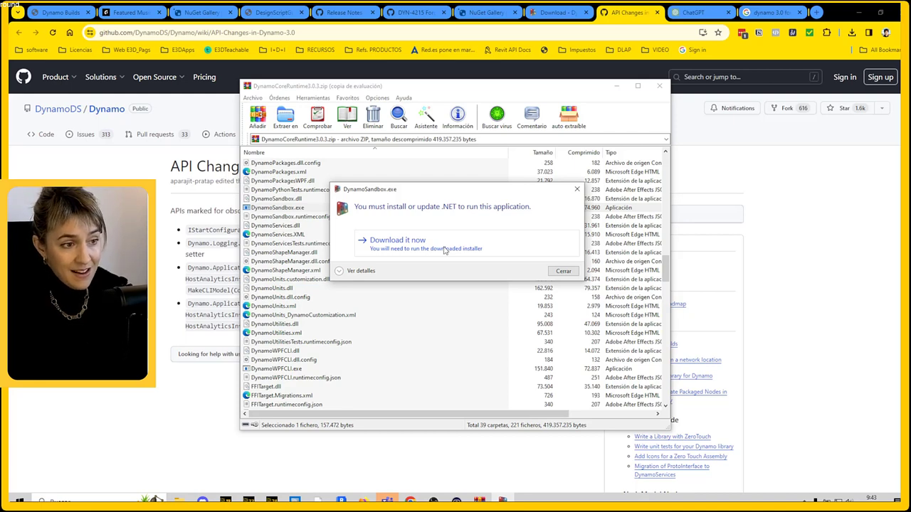
- Install .NET Desktop Runtime 8.0.2 and open the extracted DynamoCoreRuntime3.0.3 folder
{"action": "left_click", "coordinate": [444, 249]}
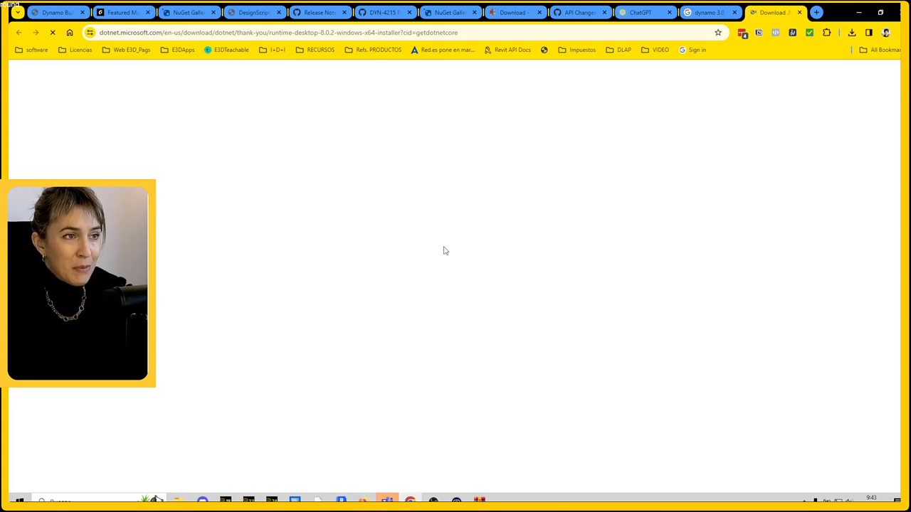
{"action": "left_click", "coordinate": [534, 345]}
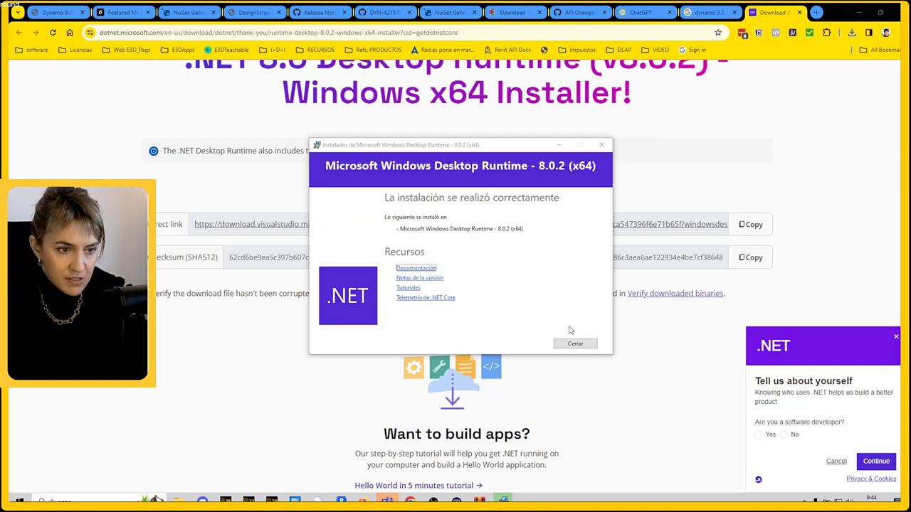
{"action": "left_click", "coordinate": [575, 343]}
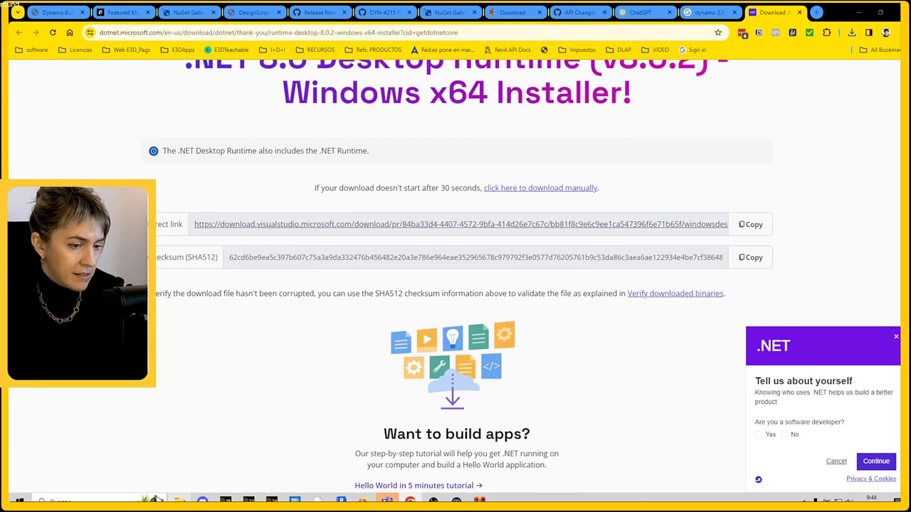
{"action": "double_click", "coordinate": [417, 258]}
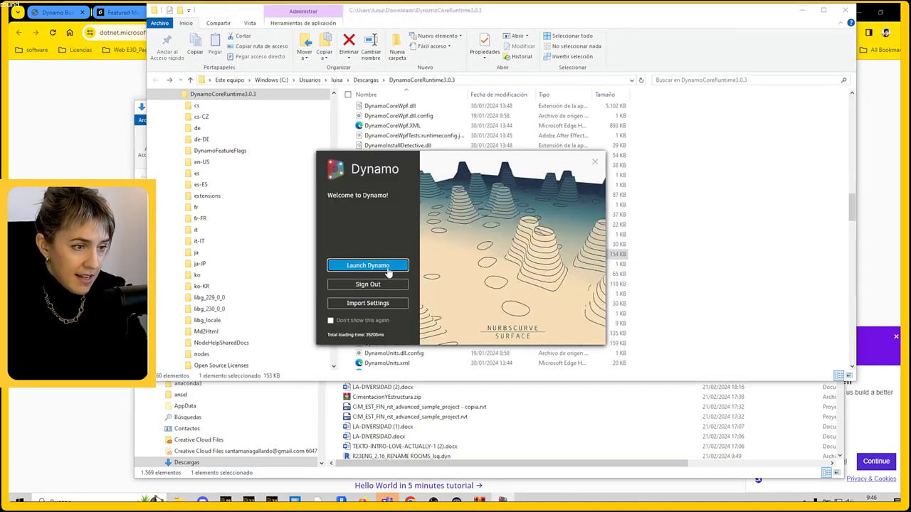
- Launch Dynamo, continue past the data collection agreement, and start a new blank graph
{"action": "left_click", "coordinate": [387, 268]}
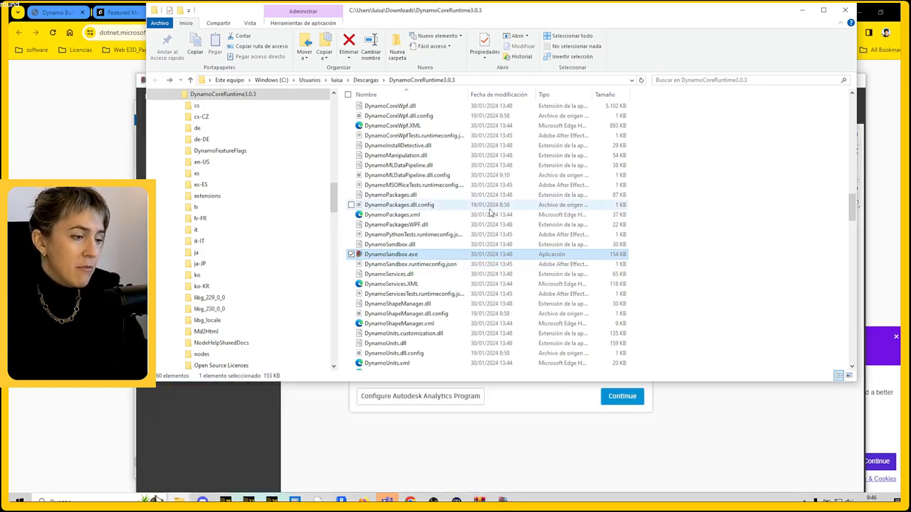
{"action": "left_click", "coordinate": [443, 434]}
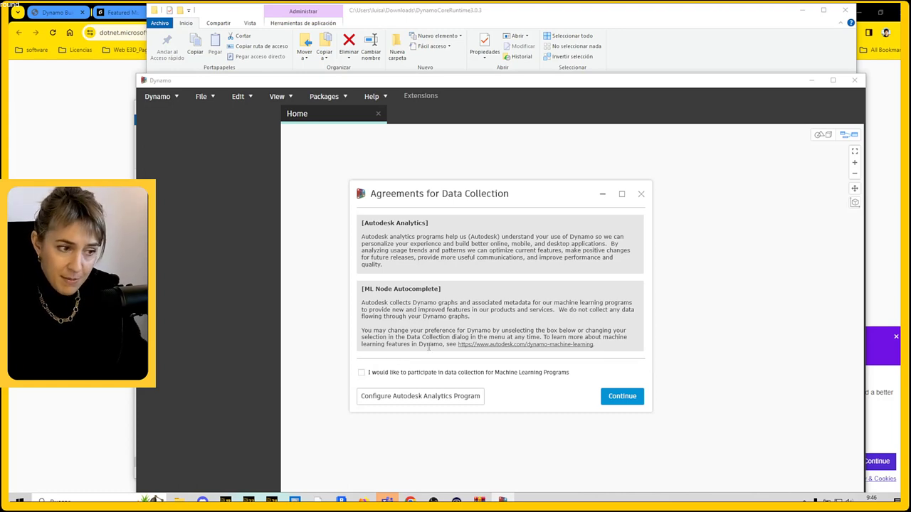
{"action": "left_click_drag", "start_coordinate": [427, 203], "coordinate": [410, 169]}
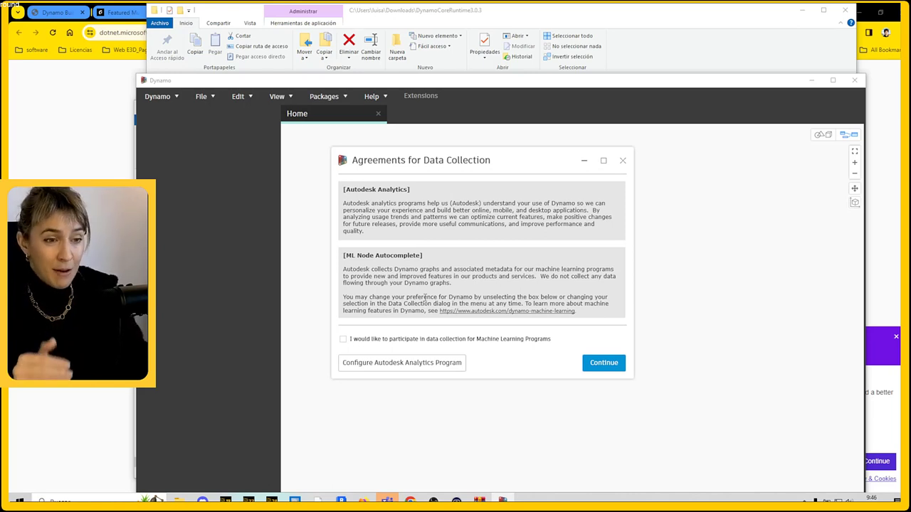
{"action": "left_click", "coordinate": [587, 363]}
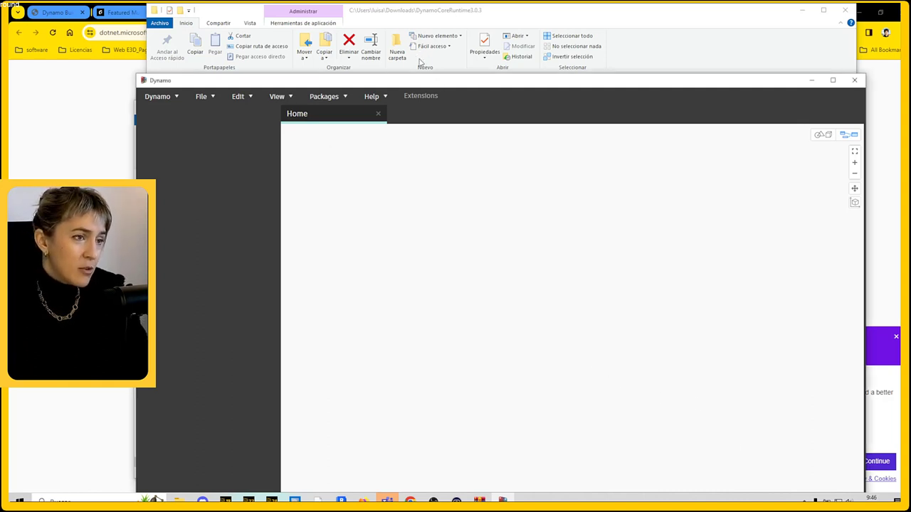
{"action": "left_click_drag", "start_coordinate": [413, 61], "coordinate": [404, 43]}
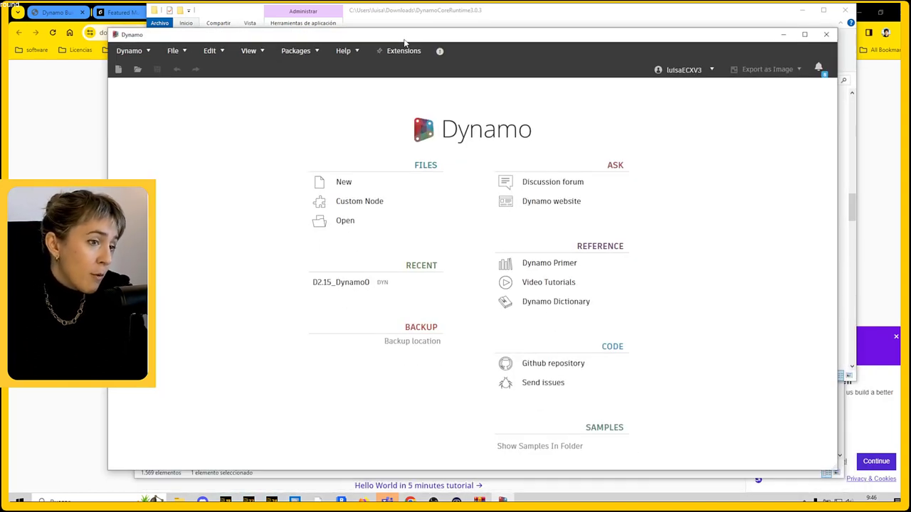
{"action": "left_click", "coordinate": [345, 183]}
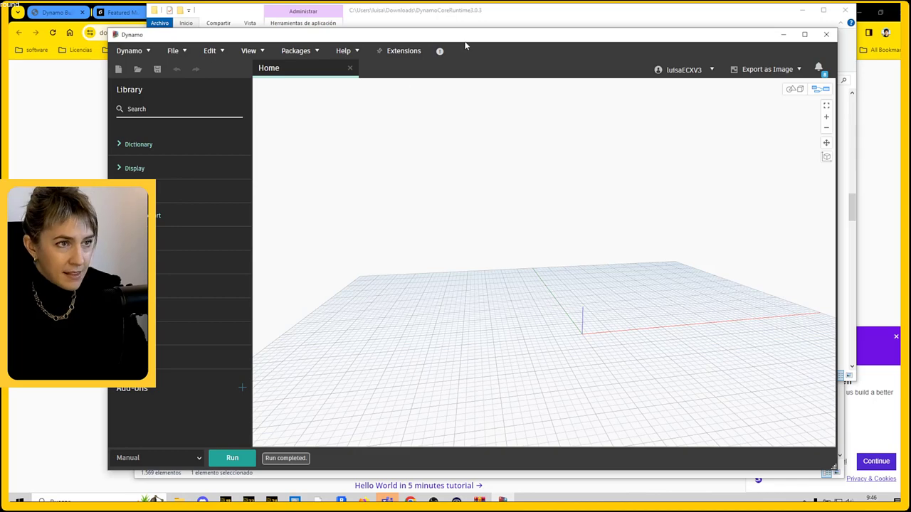
- Maximize the Dynamo window and expand Display > Charts in the node library
{"action": "left_click_drag", "start_coordinate": [465, 45], "coordinate": [447, 41]}
{"action": "left_click", "coordinate": [786, 29]}
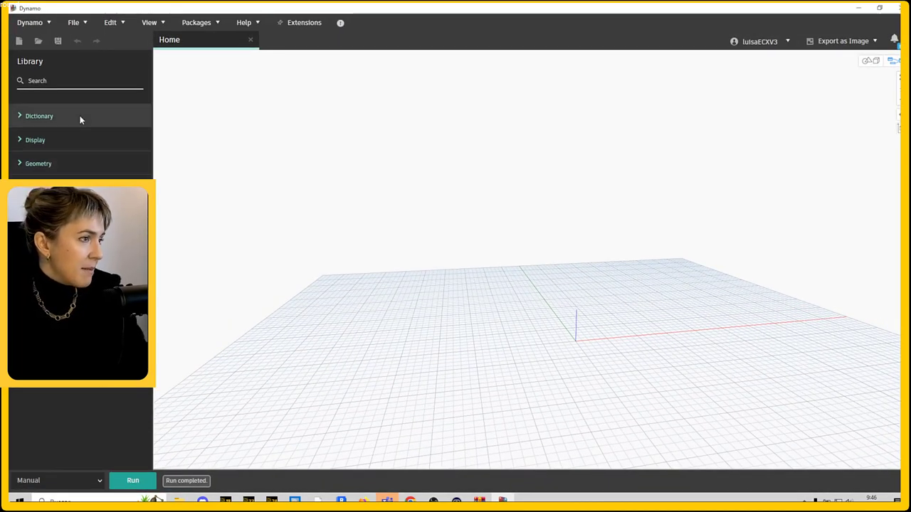
{"action": "left_click", "coordinate": [80, 117]}
{"action": "left_click", "coordinate": [80, 117]}
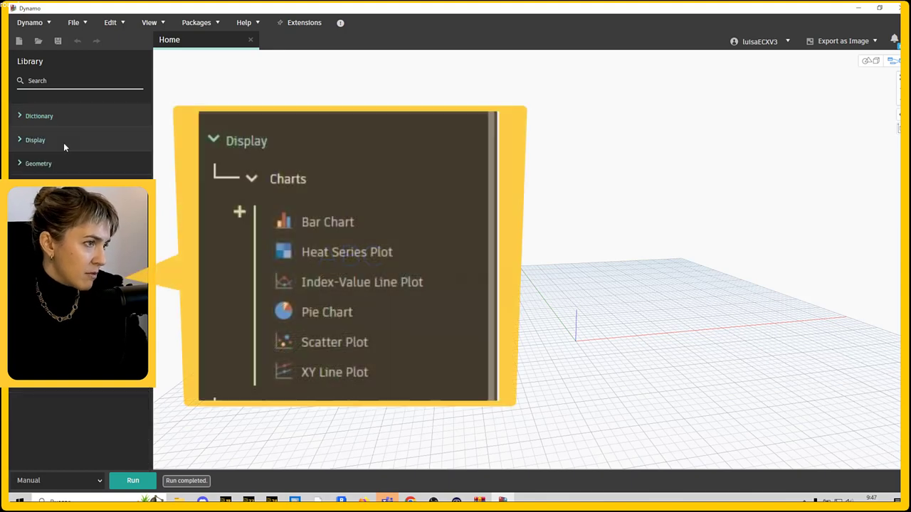
{"action": "left_click", "coordinate": [62, 143]}
{"action": "left_click", "coordinate": [60, 157]}
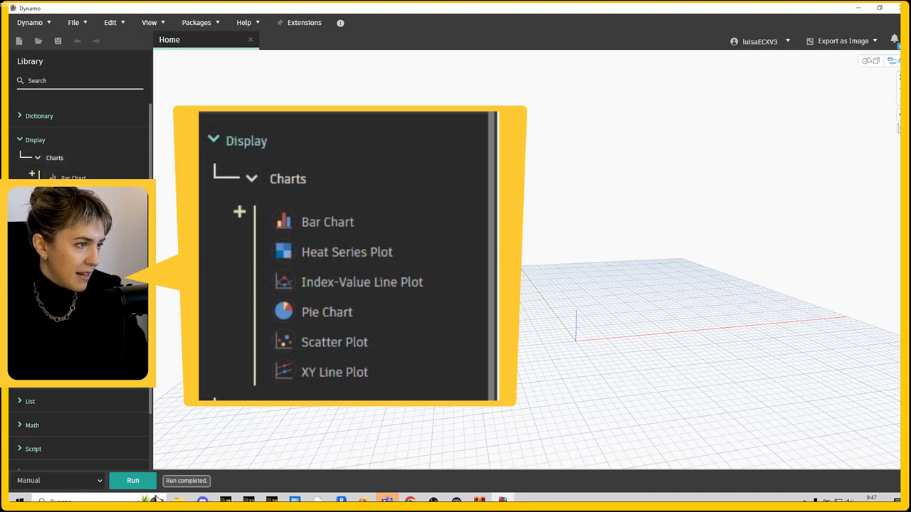
{"action": "left_click", "coordinate": [69, 159]}
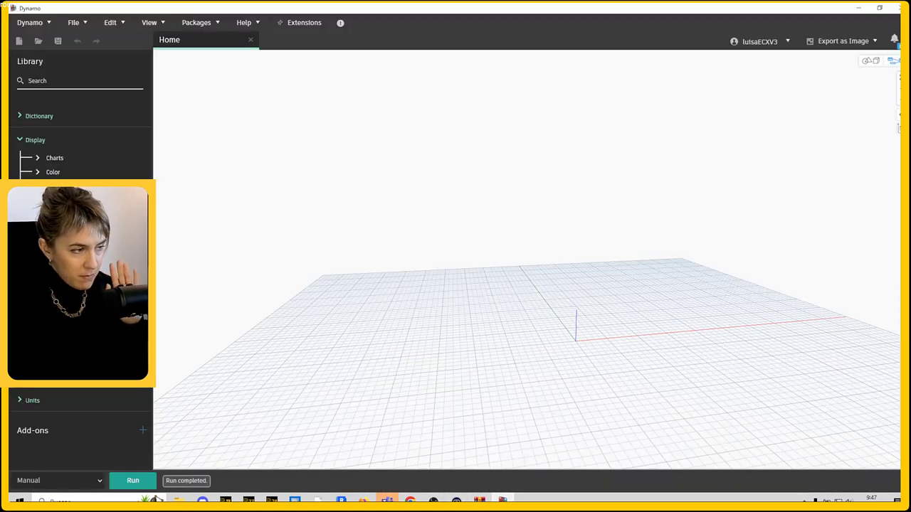
{"action": "left_click", "coordinate": [48, 160]}
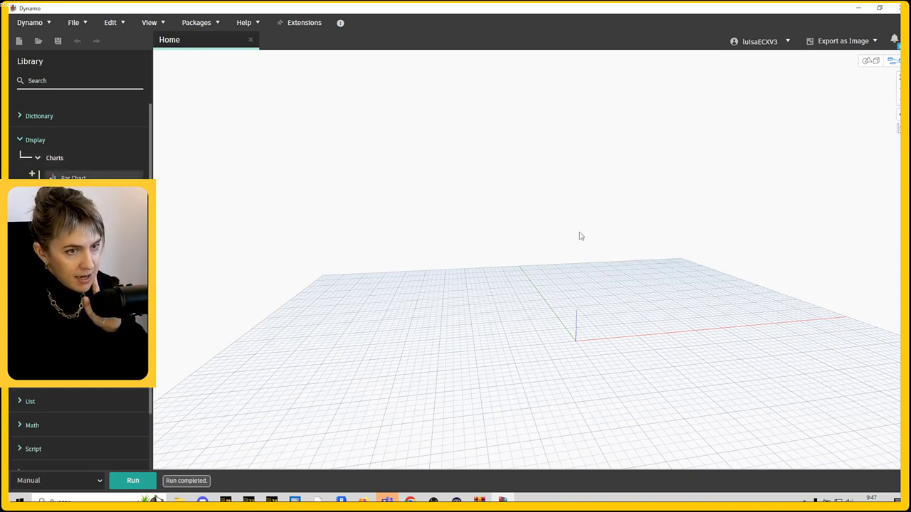
- Place a Bar Chart node at top centre and a Heat Series Plot node below it
{"action": "left_click_drag", "start_coordinate": [590, 257], "coordinate": [447, 120]}
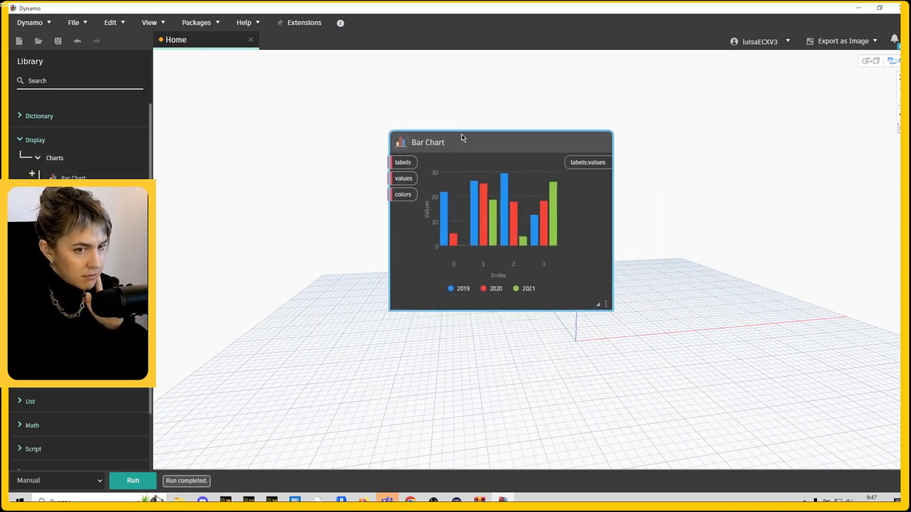
{"action": "left_click", "coordinate": [78, 221]}
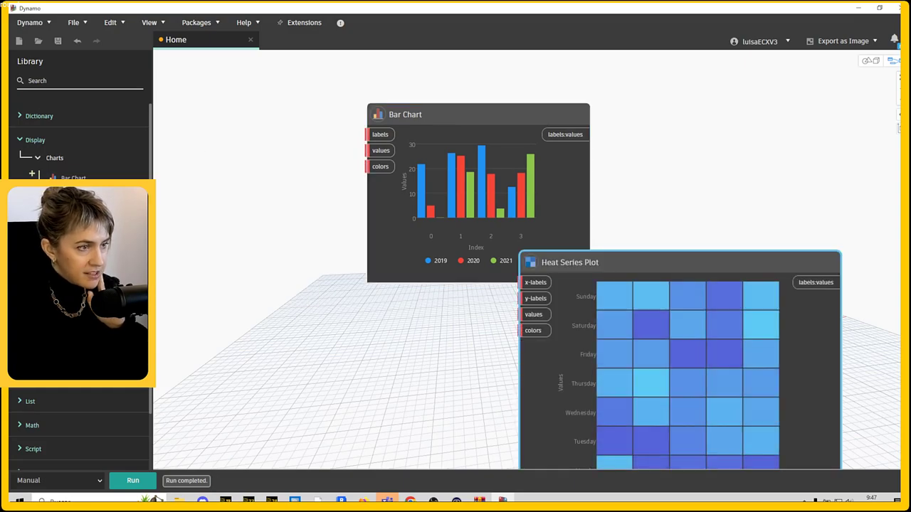
{"action": "scroll", "coordinate": [388, 189], "scroll_direction": "down", "scroll_amount": 1}
{"action": "scroll", "coordinate": [427, 214], "scroll_direction": "down", "scroll_amount": 3}
{"action": "left_click_drag", "start_coordinate": [549, 246], "coordinate": [476, 278]}
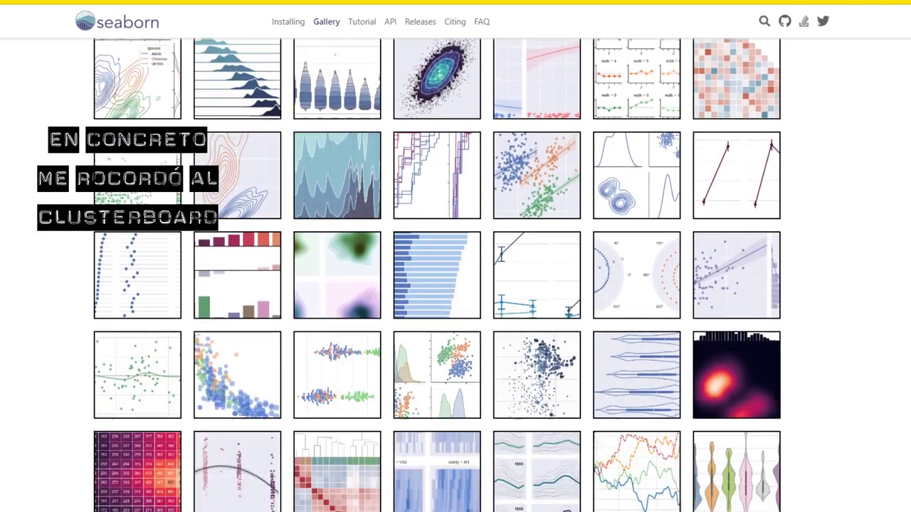
{"action": "scroll", "coordinate": [341, 472], "scroll_direction": "down", "scroll_amount": 2}
- Open the seaborn 'Discovering structure in heatmap data' example and scroll through its clustermap and code
{"action": "left_click", "coordinate": [349, 431]}
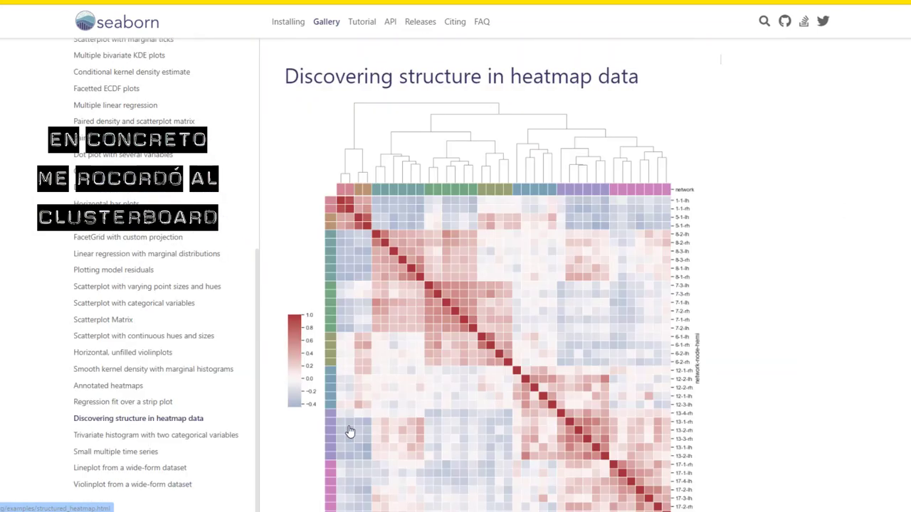
{"action": "scroll", "coordinate": [541, 276], "scroll_direction": "down", "scroll_amount": 5}
{"action": "scroll", "coordinate": [541, 276], "scroll_direction": "down", "scroll_amount": 2}
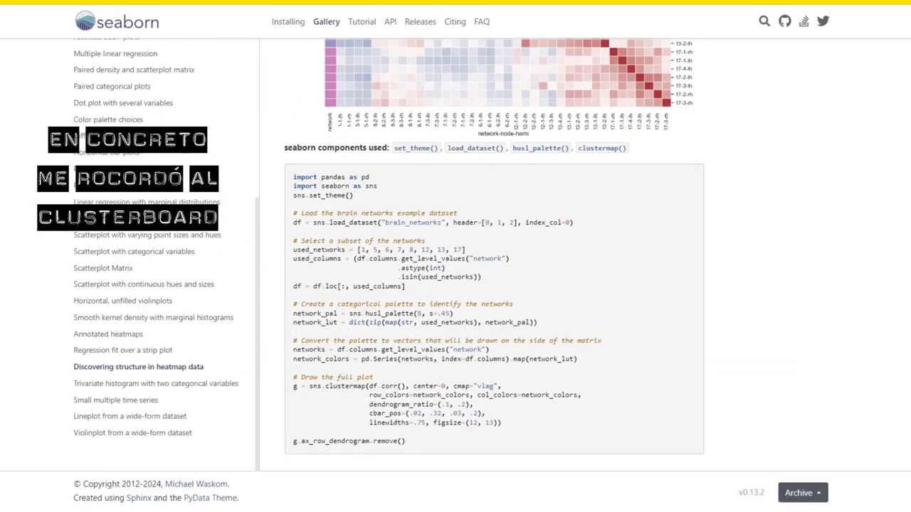
{"action": "scroll", "coordinate": [557, 122], "scroll_direction": "up", "scroll_amount": 2}
{"action": "scroll", "coordinate": [557, 122], "scroll_direction": "up", "scroll_amount": 5}
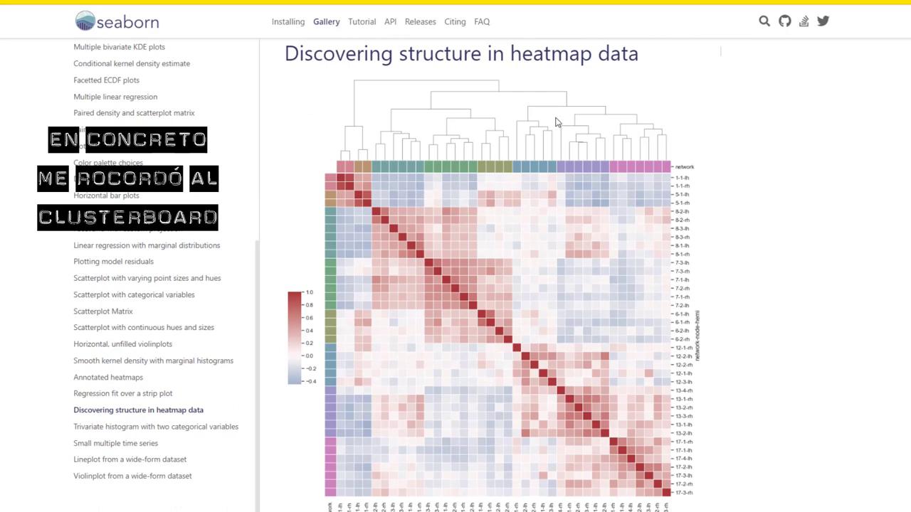
{"action": "scroll", "coordinate": [334, 381], "scroll_direction": "down", "scroll_amount": 1}
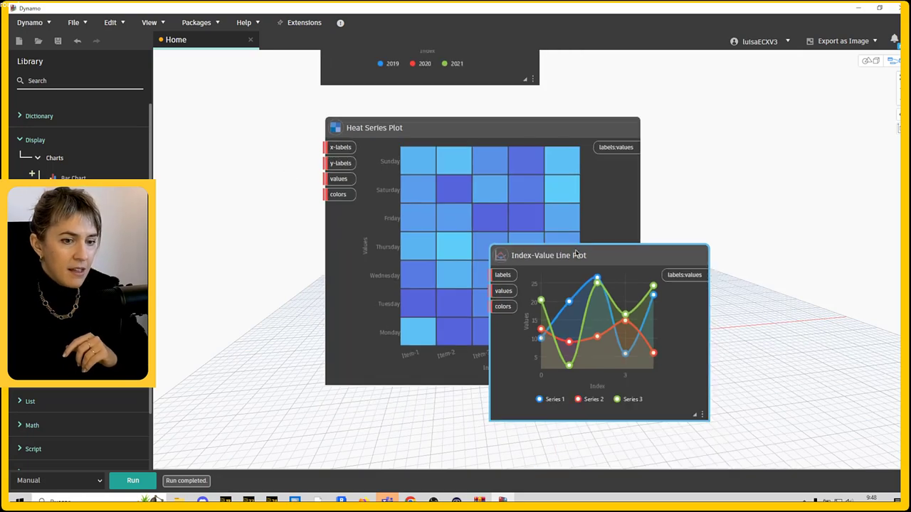
- Drag the Index-Value Line Plot node to the upper right, clear of the Heat Series Plot
{"action": "scroll", "coordinate": [614, 254], "scroll_direction": "down", "scroll_amount": 5}
{"action": "mouse_move", "coordinate": [593, 163]}
{"action": "left_mouse_down"}
{"action": "mouse_move", "coordinate": [570, 315]}
{"action": "mouse_move", "coordinate": [613, 105]}
{"action": "left_mouse_up"}
{"action": "scroll", "coordinate": [614, 105], "scroll_direction": "up", "scroll_amount": 3}
{"action": "scroll", "coordinate": [476, 128], "scroll_direction": "up", "scroll_amount": 3}
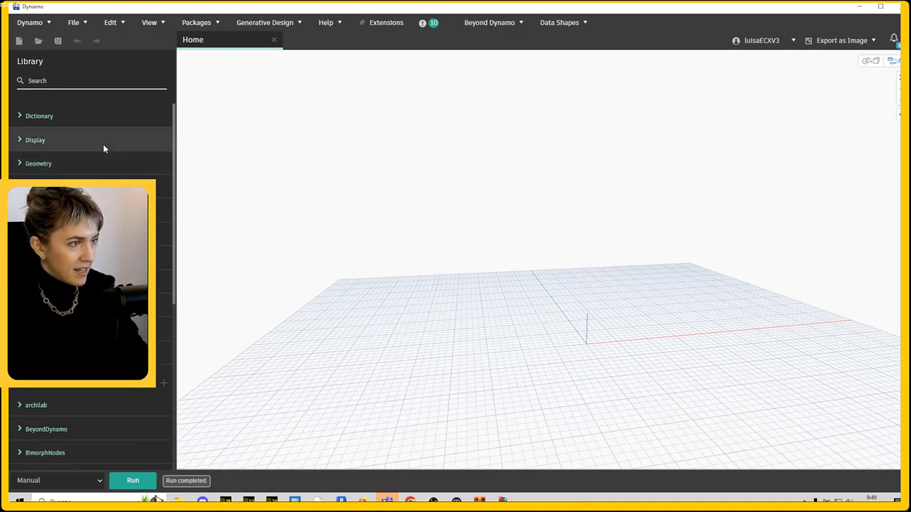
{"action": "left_click", "coordinate": [105, 145]}
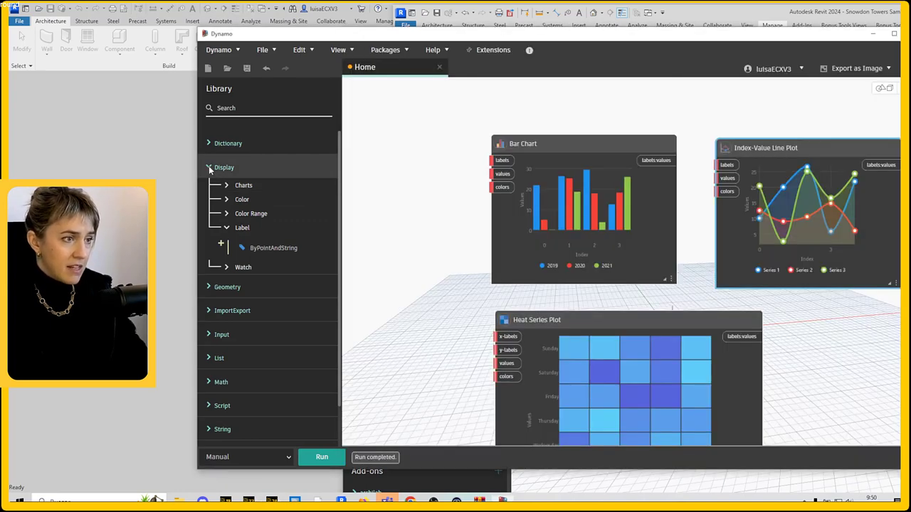
- Collapse Display and expand Geometry in the Revit Dynamo library for comparison
{"action": "left_click", "coordinate": [209, 167]}
{"action": "left_click", "coordinate": [209, 191]}
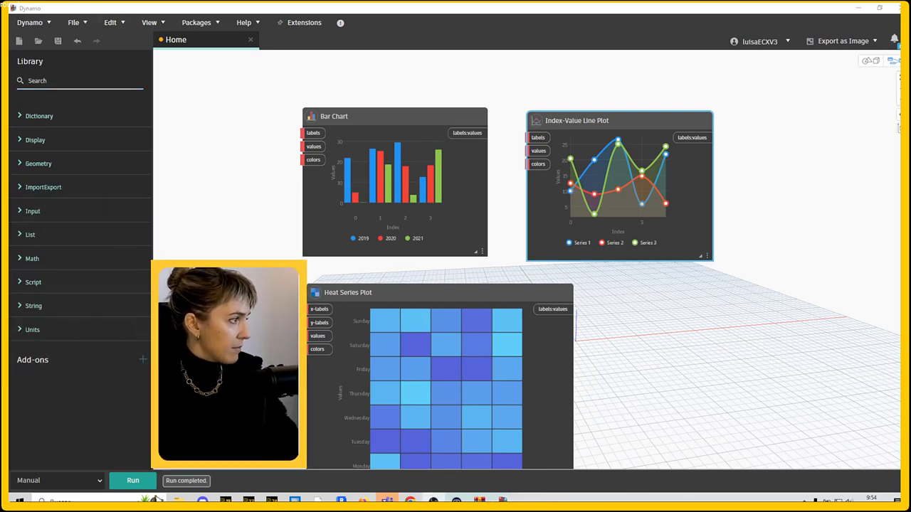
- Search the library for 'pont.bycoordinates', then 'python' to locate the Python Script node
{"action": "left_click", "coordinate": [86, 80]}
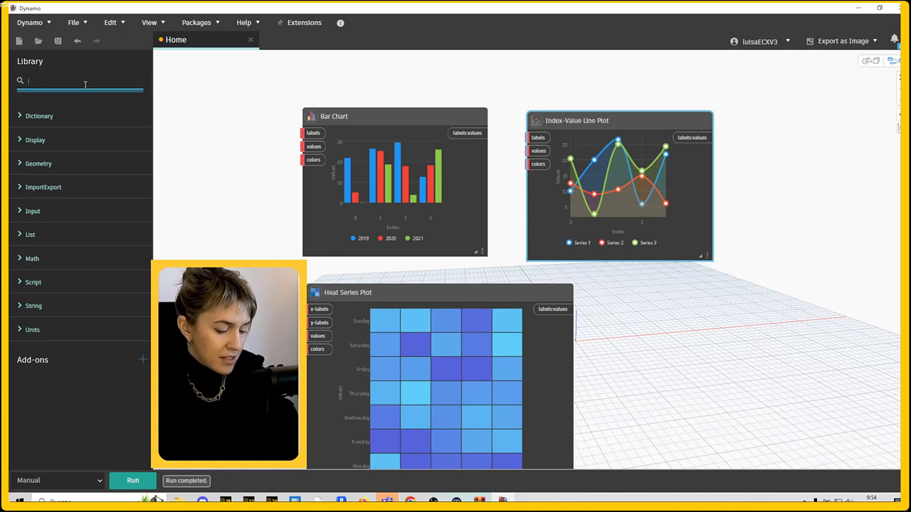
{"action": "type", "text": "poi"}
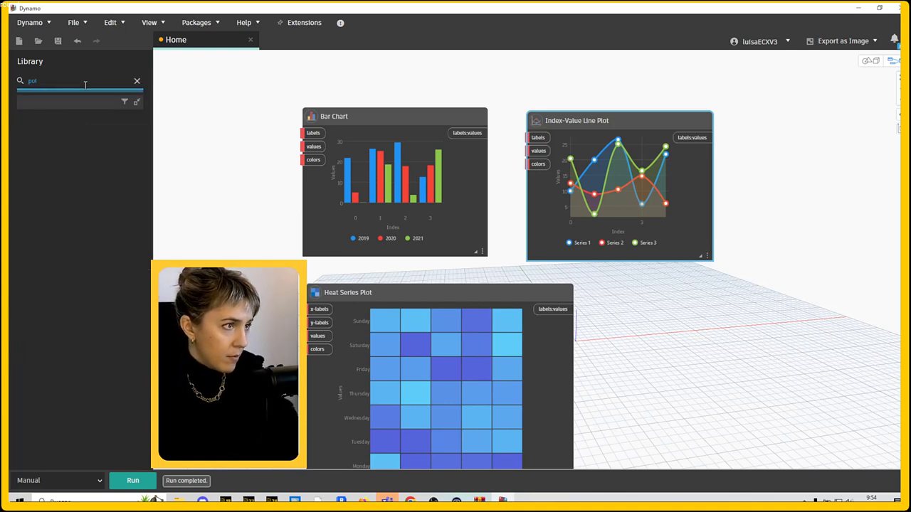
{"action": "type", "text": "nt.by"}
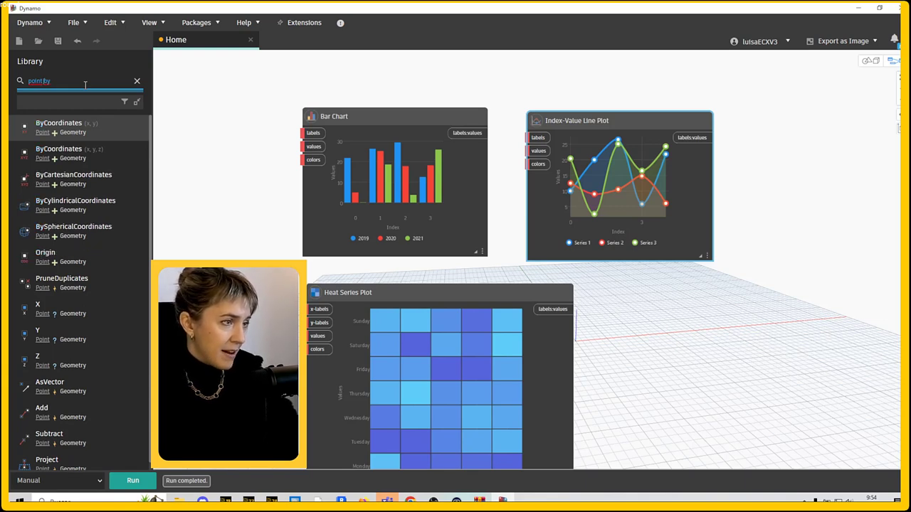
{"action": "type", "text": "coordinates"}
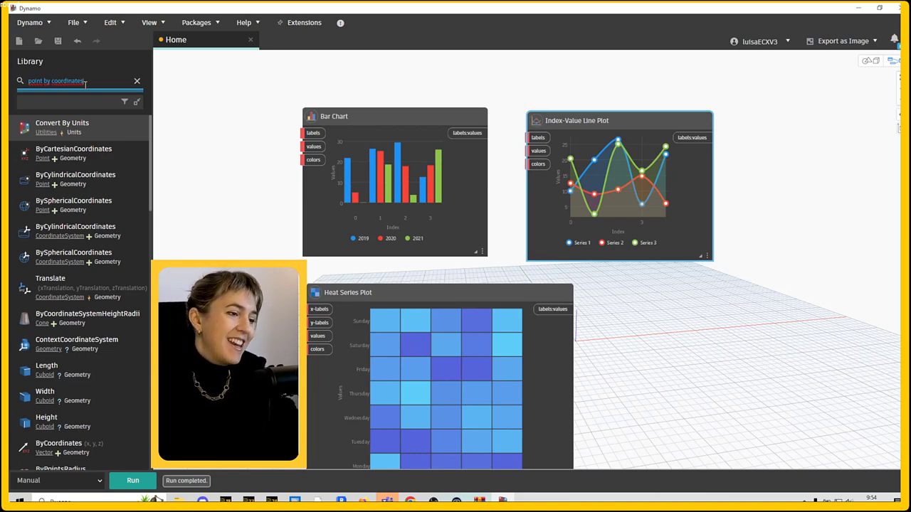
{"action": "scroll", "coordinate": [225, 244], "scroll_direction": "down", "scroll_amount": 2}
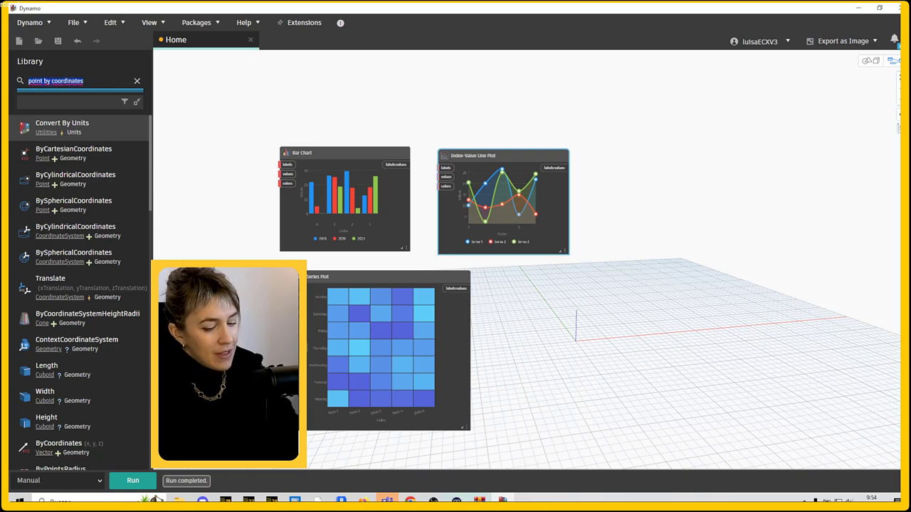
{"action": "type", "text": "python"}
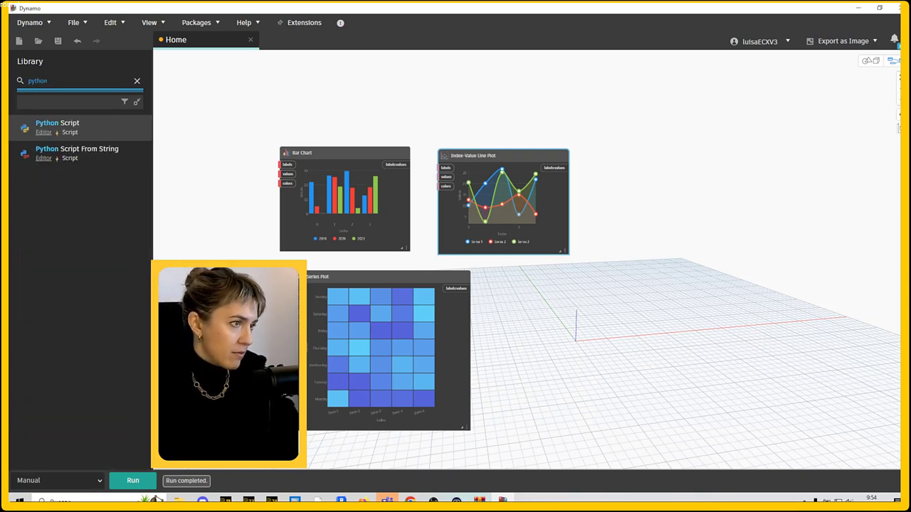
{"action": "scroll", "coordinate": [577, 303], "scroll_direction": "up", "scroll_amount": 2}
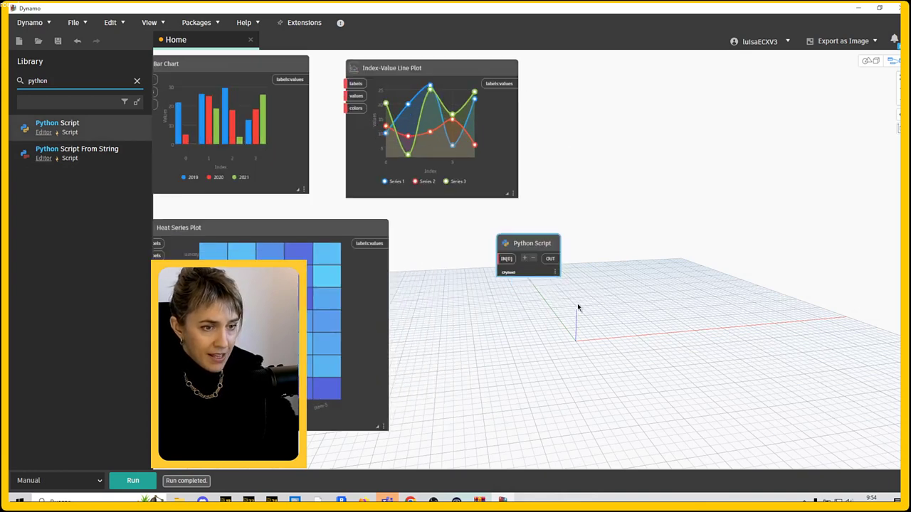
{"action": "scroll", "coordinate": [498, 270], "scroll_direction": "up", "scroll_amount": 4}
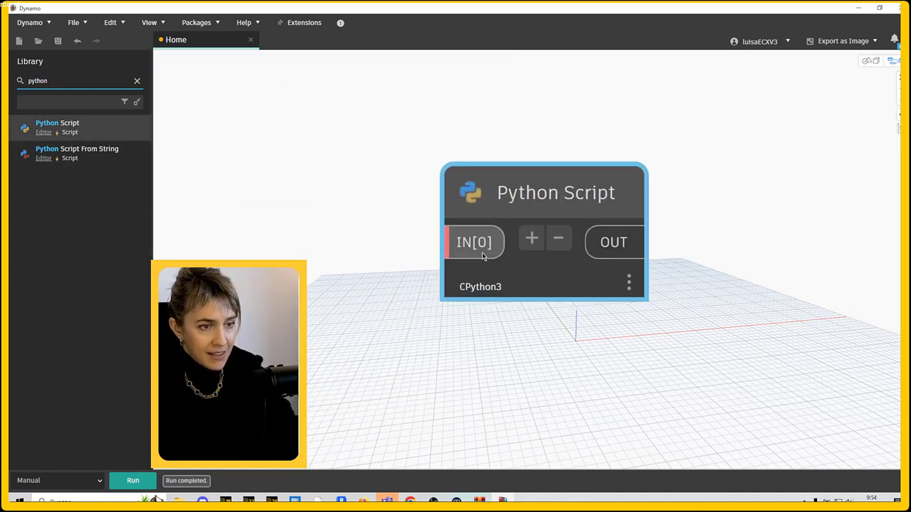
{"action": "double_click", "coordinate": [497, 286]}
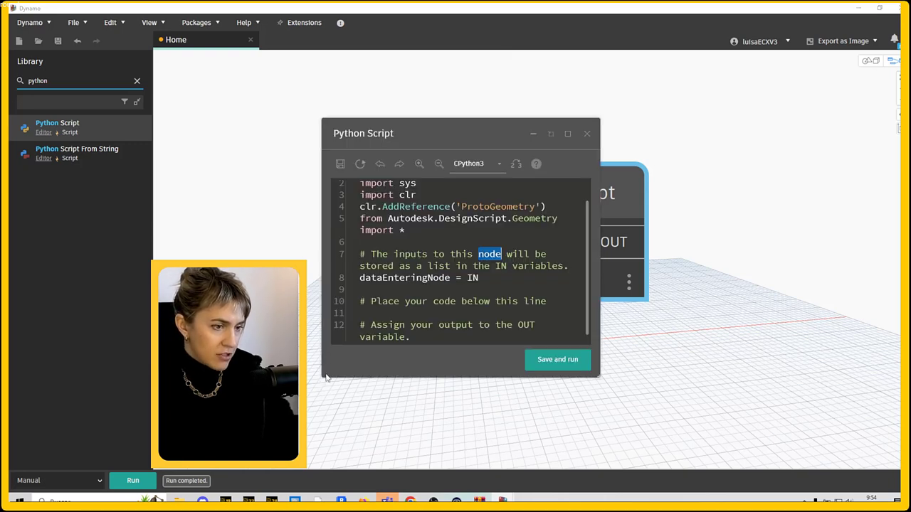
{"action": "left_click_drag", "start_coordinate": [358, 140], "coordinate": [268, 115]}
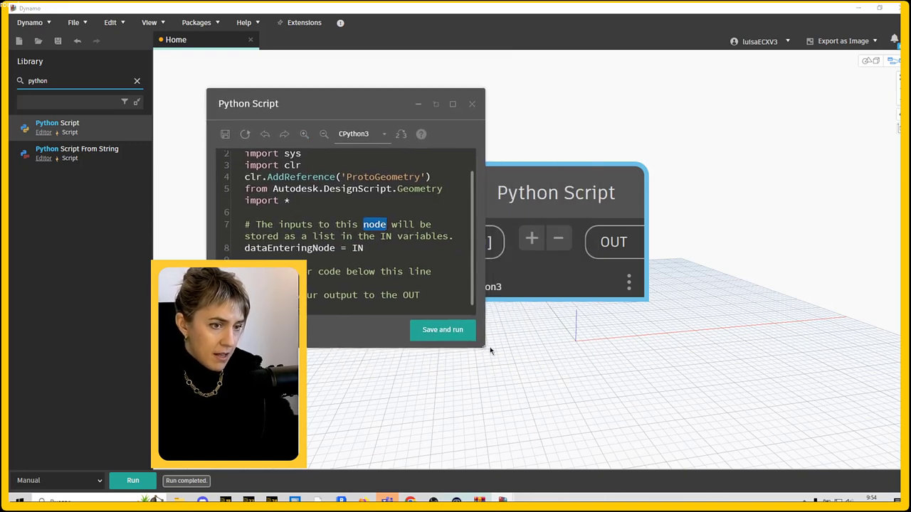
{"action": "left_click_drag", "start_coordinate": [482, 346], "coordinate": [786, 418]}
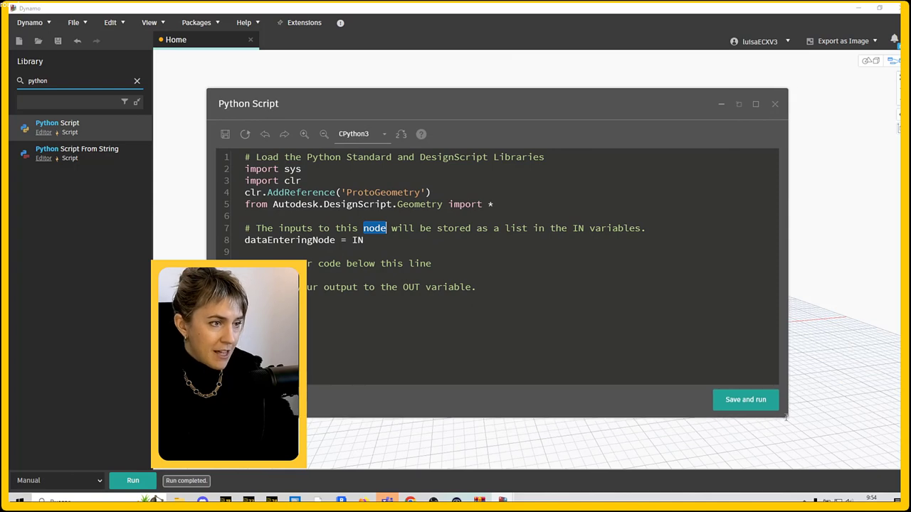
{"action": "left_click_drag", "start_coordinate": [325, 95], "coordinate": [433, 77]}
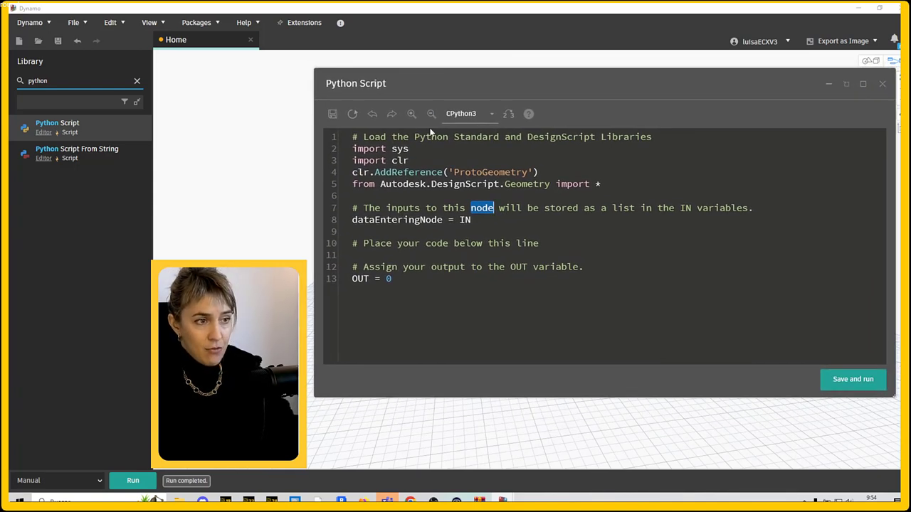
{"action": "scroll", "coordinate": [435, 155], "scroll_direction": "down", "scroll_amount": 1, "text": "ctrl"}
{"action": "scroll", "coordinate": [442, 212], "scroll_direction": "down", "scroll_amount": 2, "text": "ctrl"}
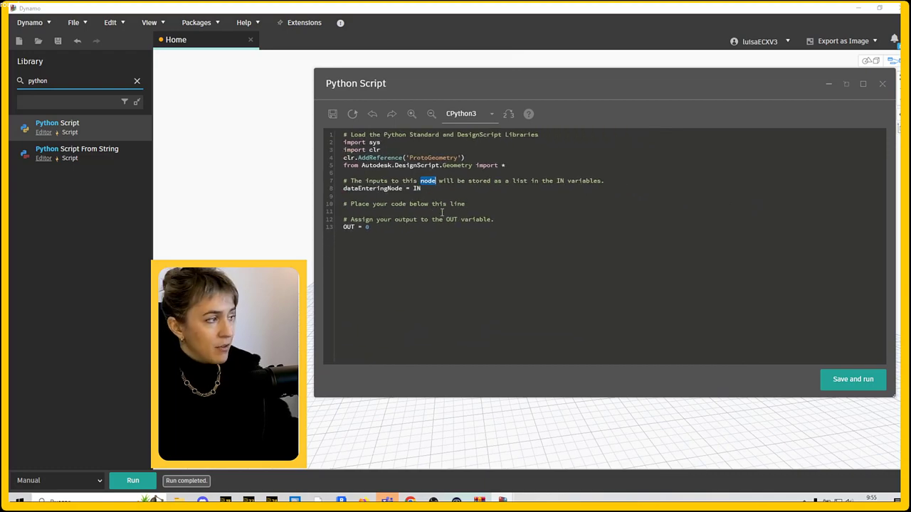
{"action": "scroll", "coordinate": [442, 212], "scroll_direction": "up", "scroll_amount": 4, "text": "ctrl"}
{"action": "scroll", "coordinate": [508, 326], "scroll_direction": "down", "scroll_amount": 1, "text": "ctrl"}
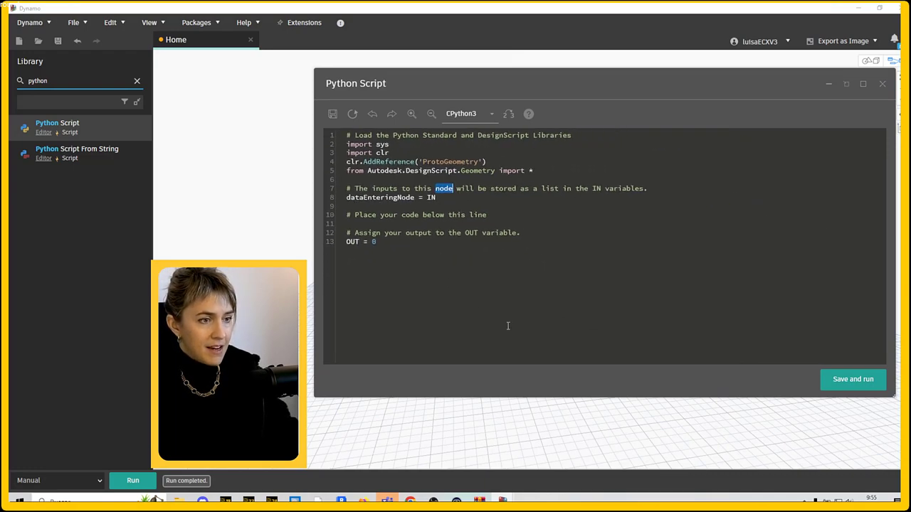
{"action": "scroll", "coordinate": [326, 162], "scroll_direction": "up", "scroll_amount": 1, "text": "ctrl"}
{"action": "scroll", "coordinate": [326, 163], "scroll_direction": "up", "scroll_amount": 1, "text": "ctrl"}
{"action": "scroll", "coordinate": [326, 162], "scroll_direction": "up", "scroll_amount": 2, "text": "ctrl"}
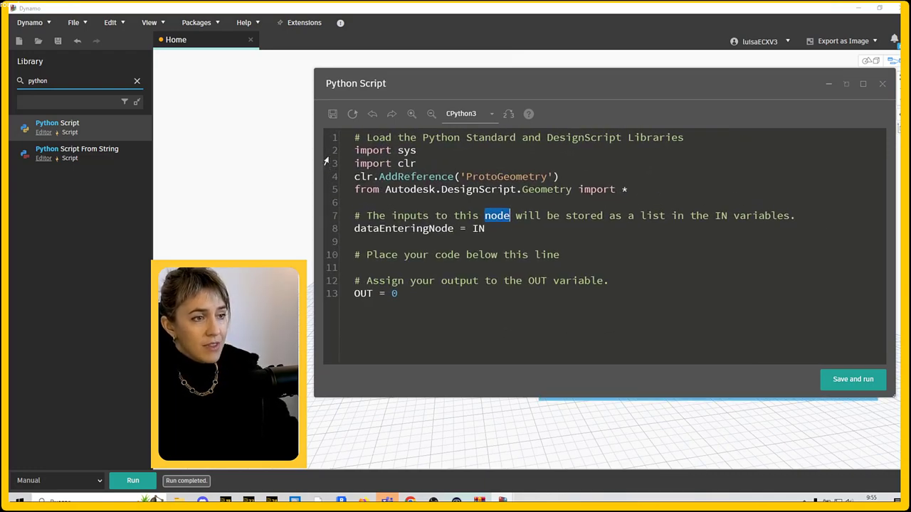
{"action": "scroll", "coordinate": [451, 213], "scroll_direction": "down", "scroll_amount": 2, "text": "ctrl"}
{"action": "scroll", "coordinate": [451, 213], "scroll_direction": "up", "scroll_amount": 1, "text": "ctrl"}
{"action": "scroll", "coordinate": [450, 212], "scroll_direction": "down", "scroll_amount": 1, "text": "ctrl"}
{"action": "scroll", "coordinate": [450, 213], "scroll_direction": "up", "scroll_amount": 3, "text": "ctrl"}
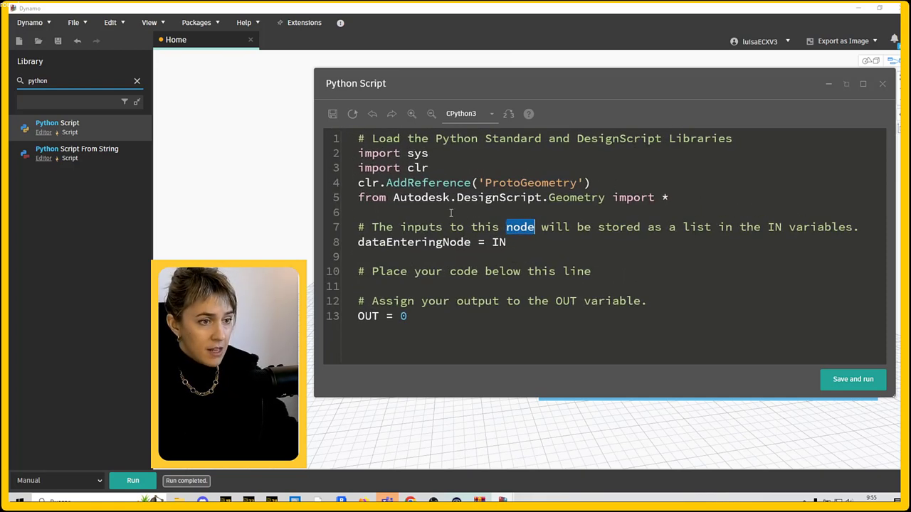
{"action": "scroll", "coordinate": [450, 213], "scroll_direction": "down", "scroll_amount": 1, "text": "ctrl"}
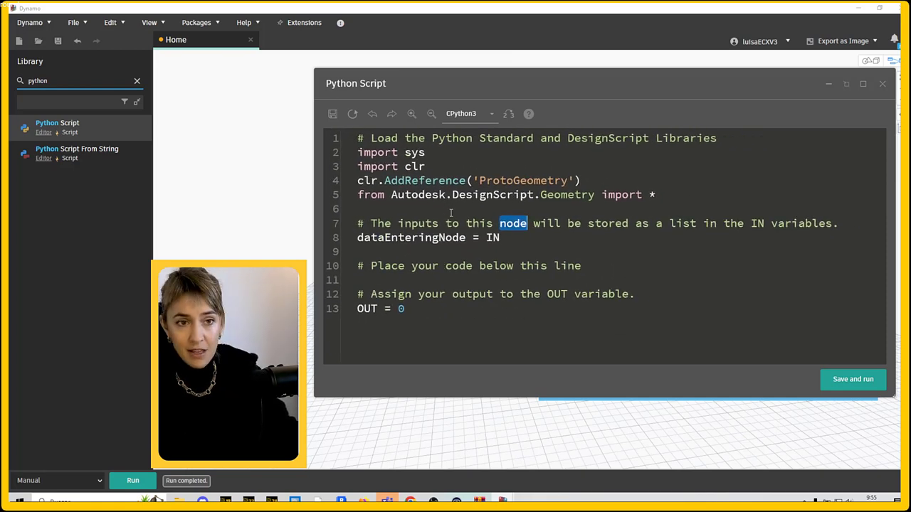
{"action": "left_click", "coordinate": [527, 238]}
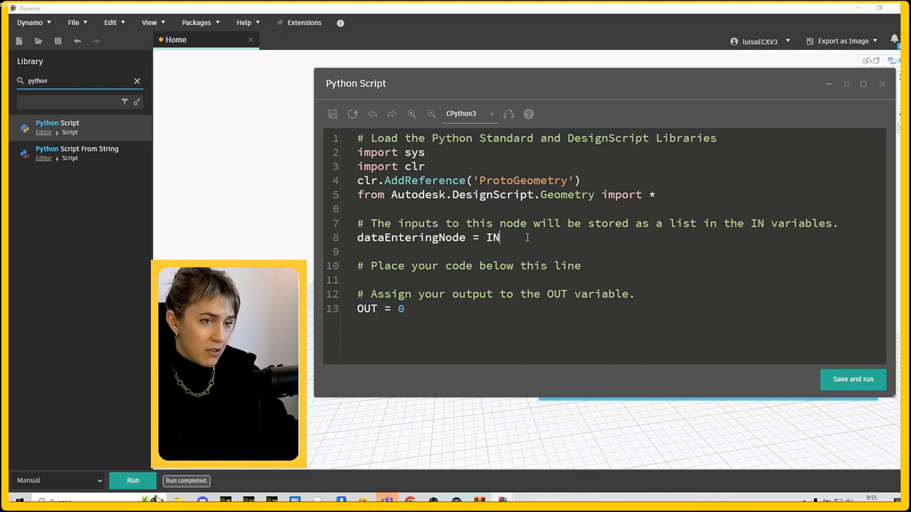
{"action": "left_click", "coordinate": [883, 86]}
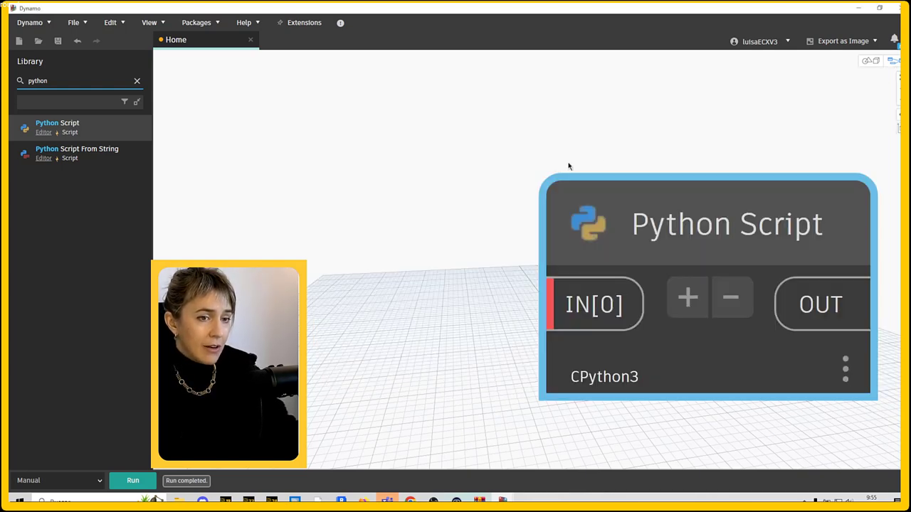
{"action": "scroll", "coordinate": [569, 167], "scroll_direction": "down", "scroll_amount": 5}
{"action": "scroll", "coordinate": [387, 284], "scroll_direction": "down", "scroll_amount": 5}
- Delete all chart nodes and review the Features section of Dynamo Preferences, including Python
{"action": "key", "text": "ctrl+b"}
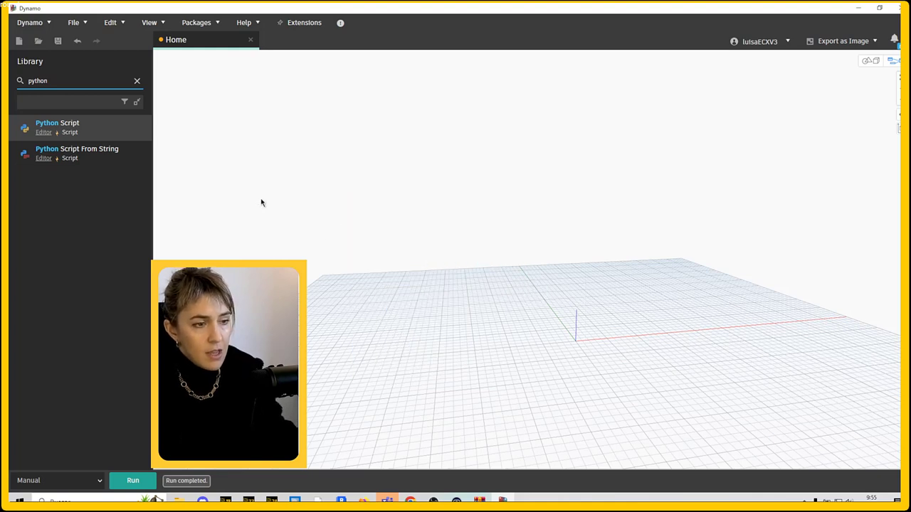
{"action": "left_click", "coordinate": [48, 23]}
{"action": "left_click", "coordinate": [42, 23]}
{"action": "left_click", "coordinate": [30, 23]}
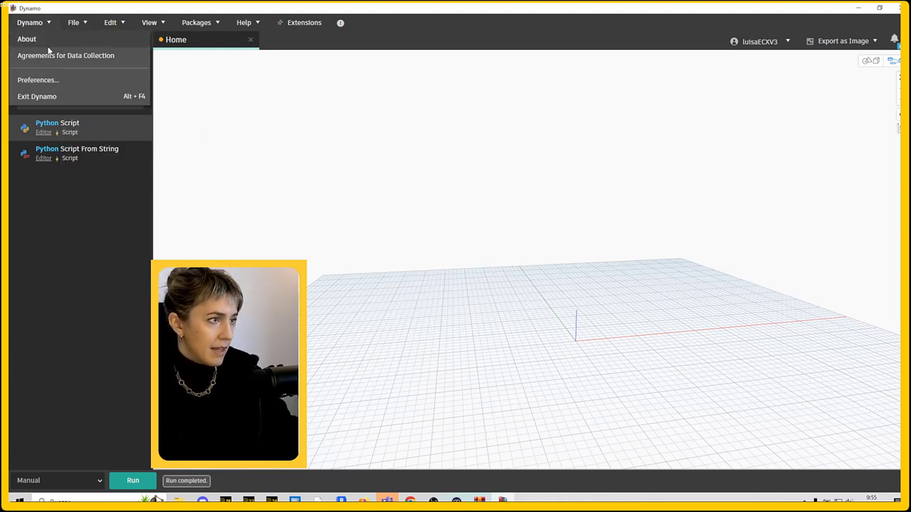
{"action": "left_click", "coordinate": [54, 81]}
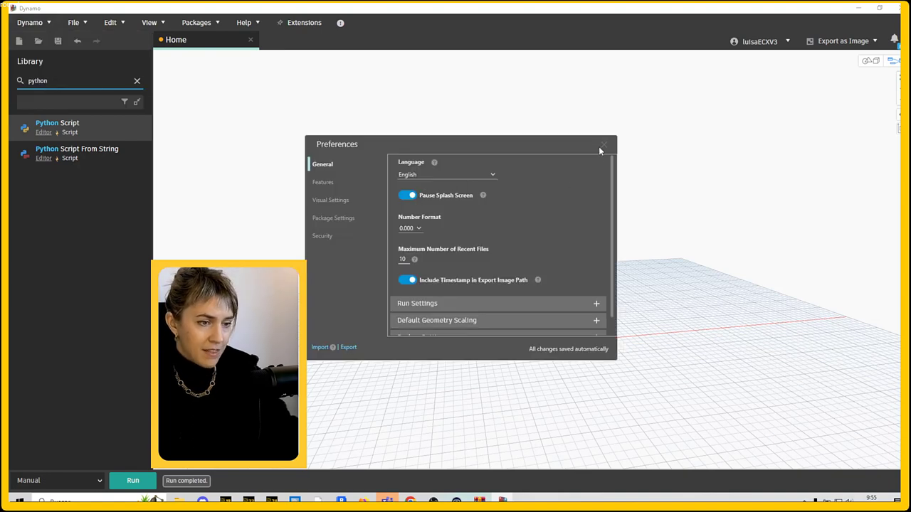
{"action": "scroll", "coordinate": [498, 165], "scroll_direction": "down", "scroll_amount": 3}
{"action": "left_click", "coordinate": [328, 185]}
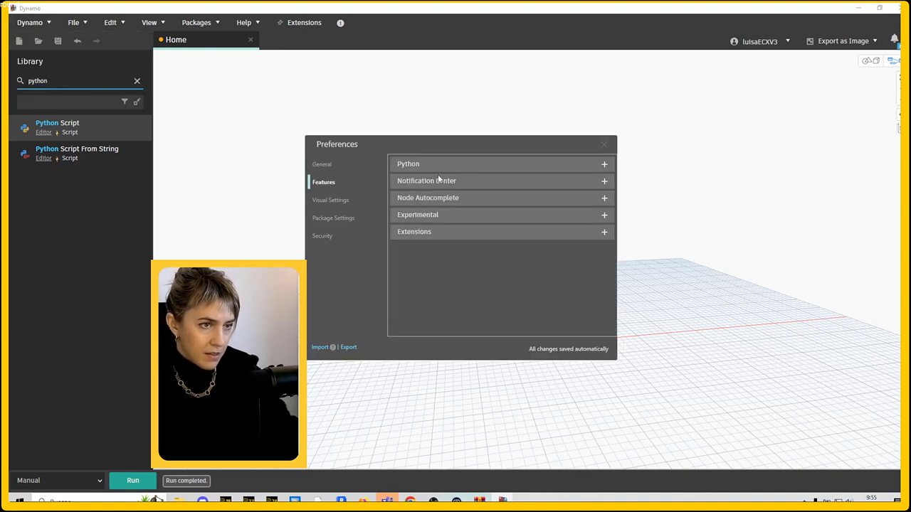
{"action": "key", "text": "Escape"}
{"action": "left_click", "coordinate": [29, 23]}
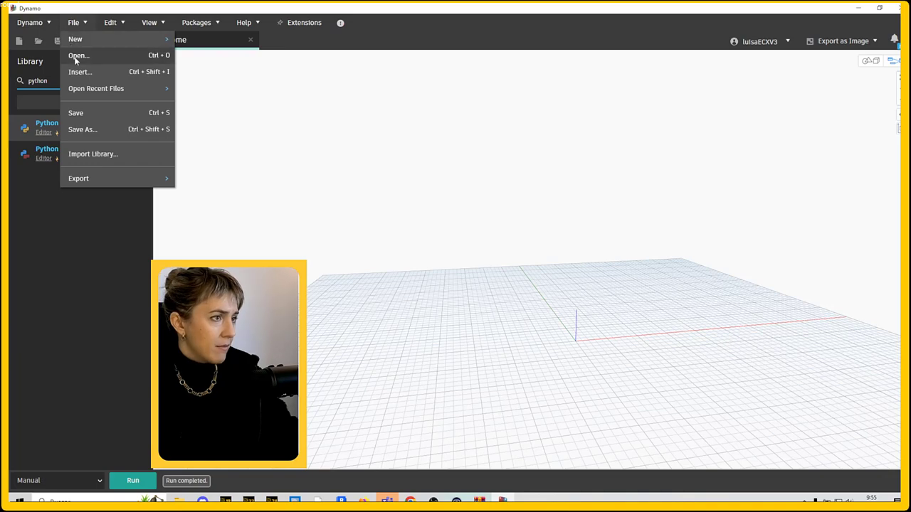
- Without saving, browse to Escritorio > NUEVO_DPLAP > 000_BuenasPracticas to open a graph
{"action": "left_click", "coordinate": [77, 56]}
{"action": "left_click", "coordinate": [498, 289]}
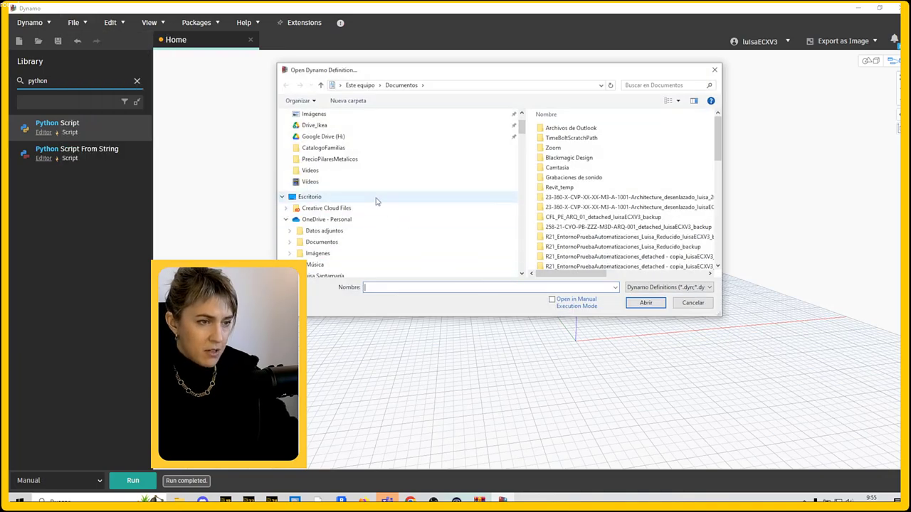
{"action": "left_click", "coordinate": [313, 129]}
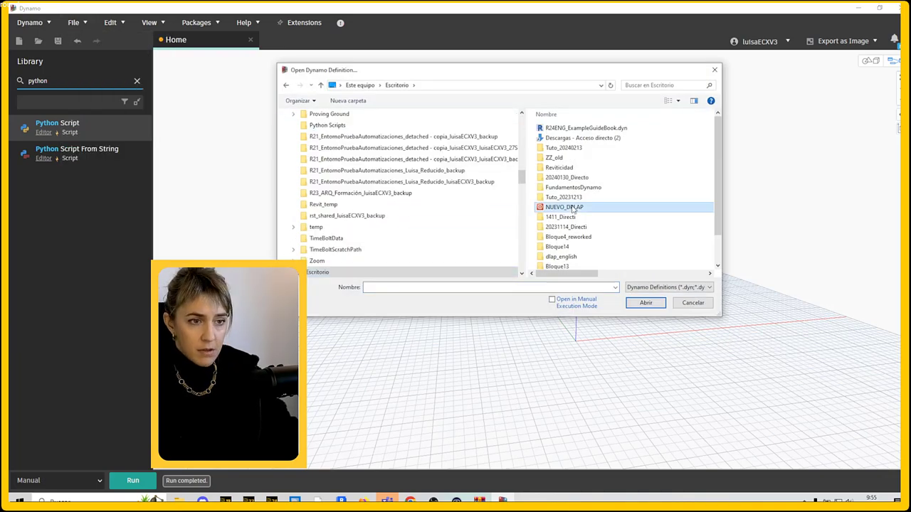
{"action": "double_click", "coordinate": [566, 209]}
{"action": "double_click", "coordinate": [562, 129]}
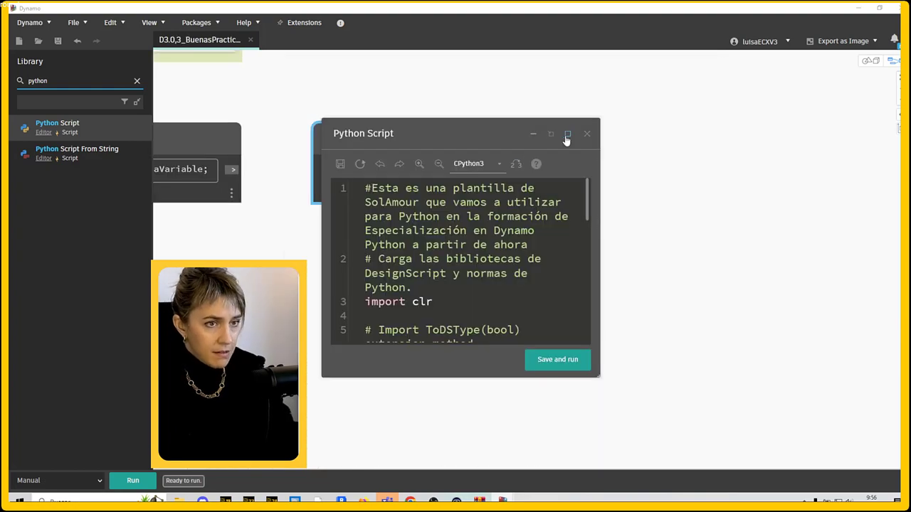
- Resize the Python code editor, edit the list method call, and run the script
{"action": "left_click_drag", "start_coordinate": [597, 377], "coordinate": [833, 401]}
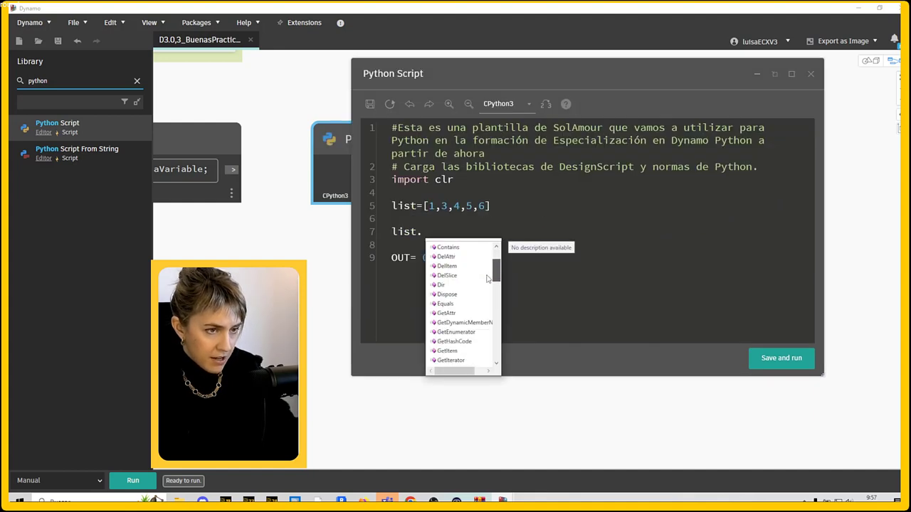
{"action": "scroll", "coordinate": [488, 278], "scroll_direction": "up", "scroll_amount": 2}
{"action": "left_click", "coordinate": [489, 265]}
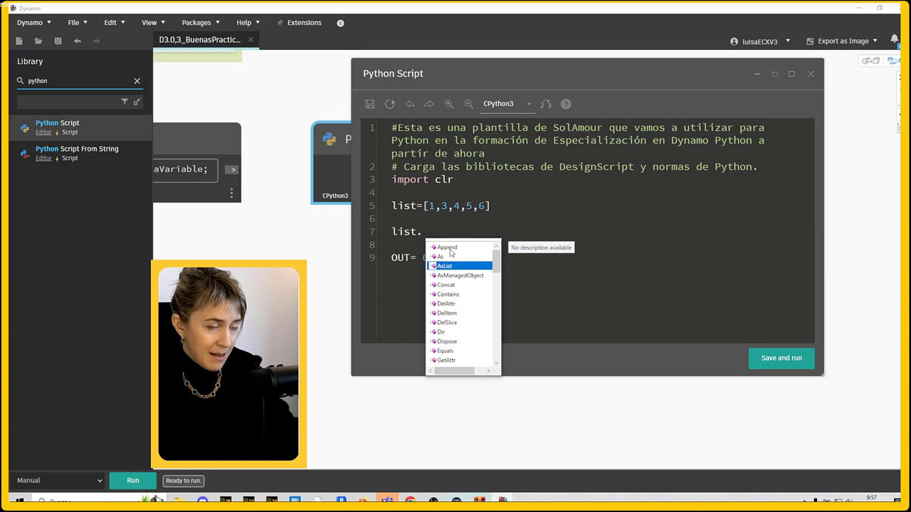
{"action": "left_click_drag", "start_coordinate": [496, 267], "coordinate": [490, 360]}
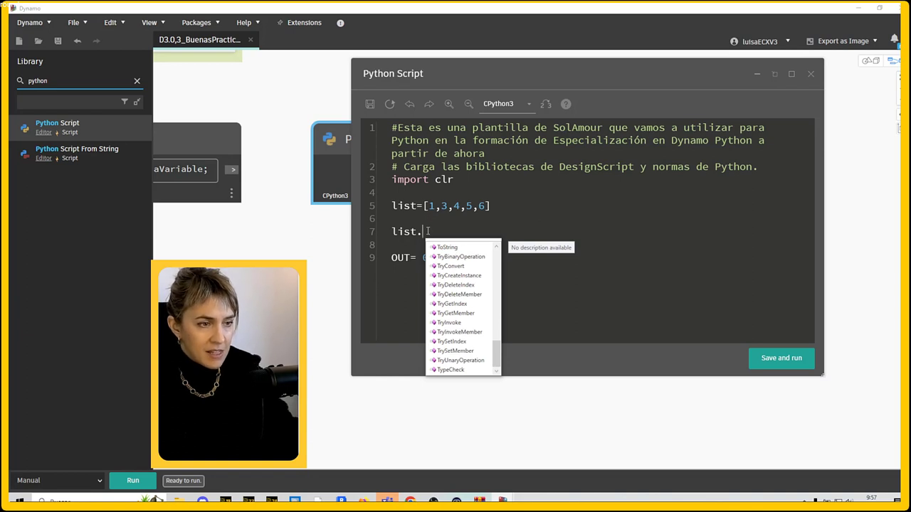
{"action": "type", "text": "a("}
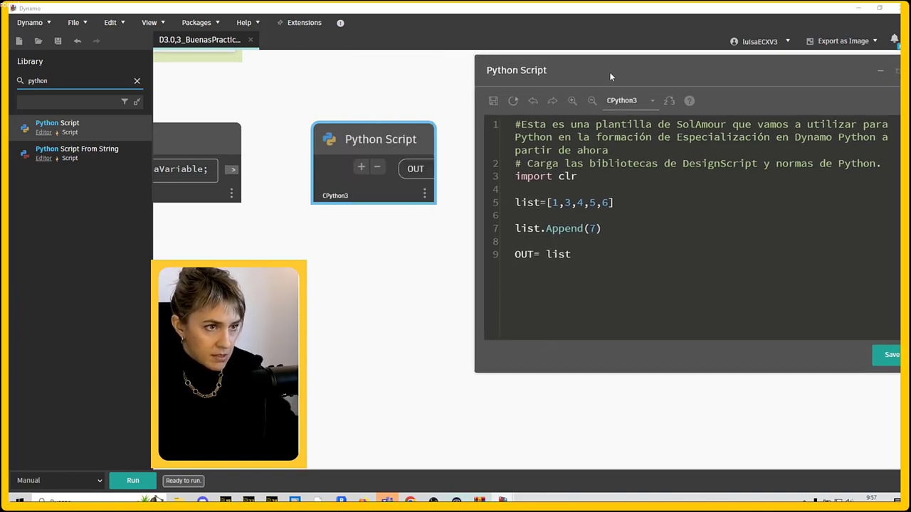
{"action": "left_click_drag", "start_coordinate": [780, 100], "coordinate": [644, 108]}
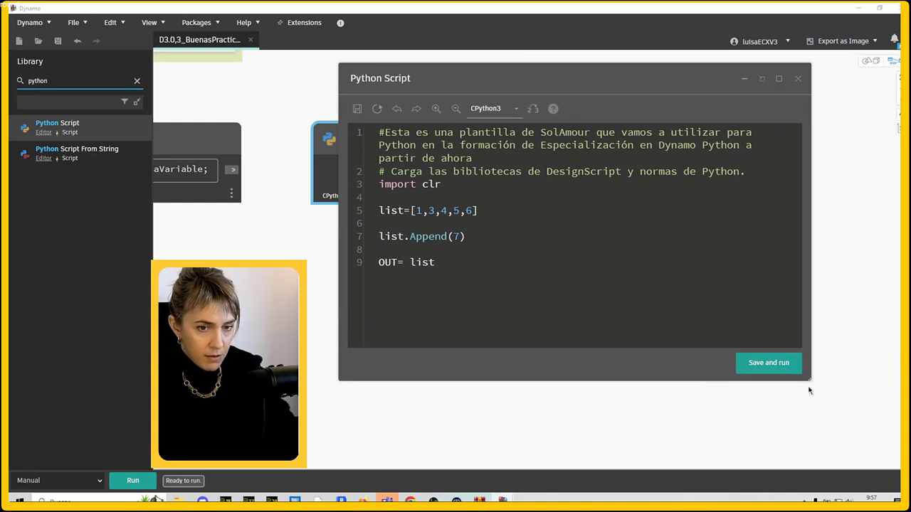
{"action": "left_click_drag", "start_coordinate": [807, 382], "coordinate": [653, 380]}
{"action": "left_click_drag", "start_coordinate": [399, 78], "coordinate": [549, 74]}
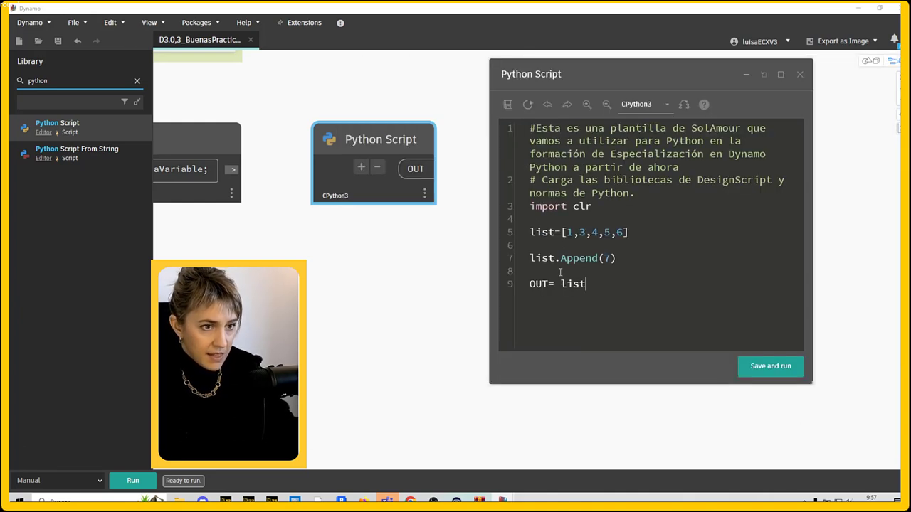
{"action": "scroll", "coordinate": [425, 184], "scroll_direction": "up", "scroll_amount": 2}
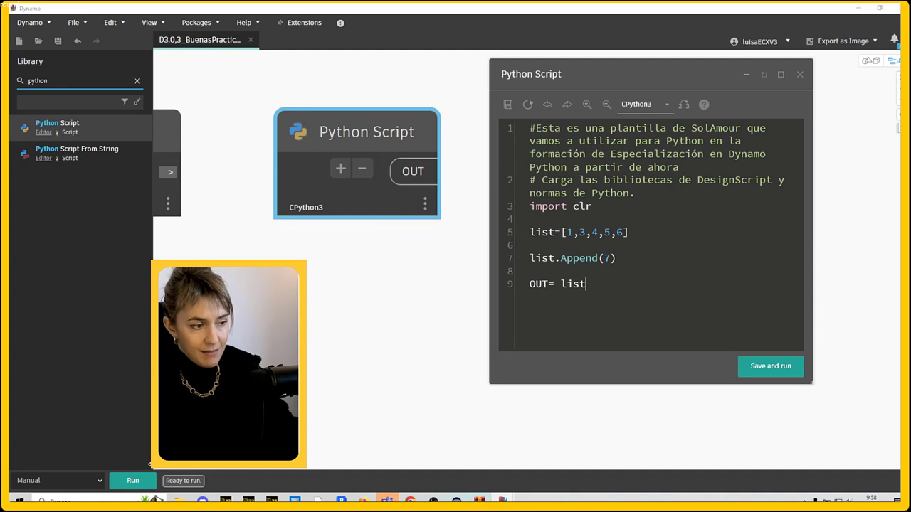
{"action": "left_click", "coordinate": [790, 372]}
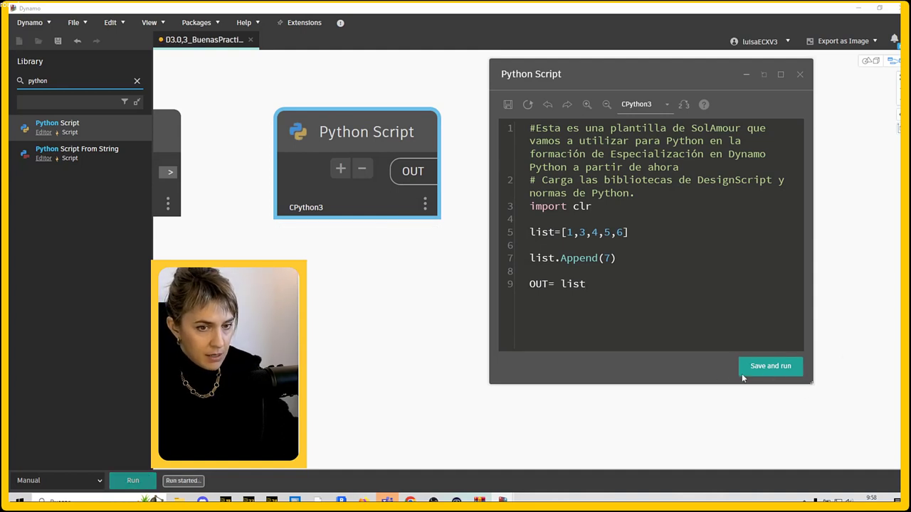
- Correct the call to lowercase list.append(7) and rerun, outputting 1, 3, 4, 5, 6, 7
{"action": "scroll", "coordinate": [300, 228], "scroll_direction": "down", "scroll_amount": 2}
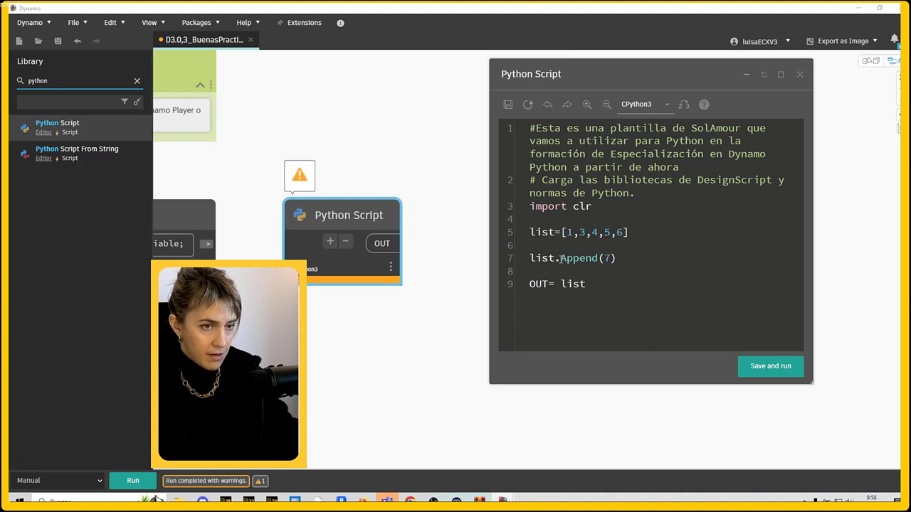
{"action": "type", "text": "a"}
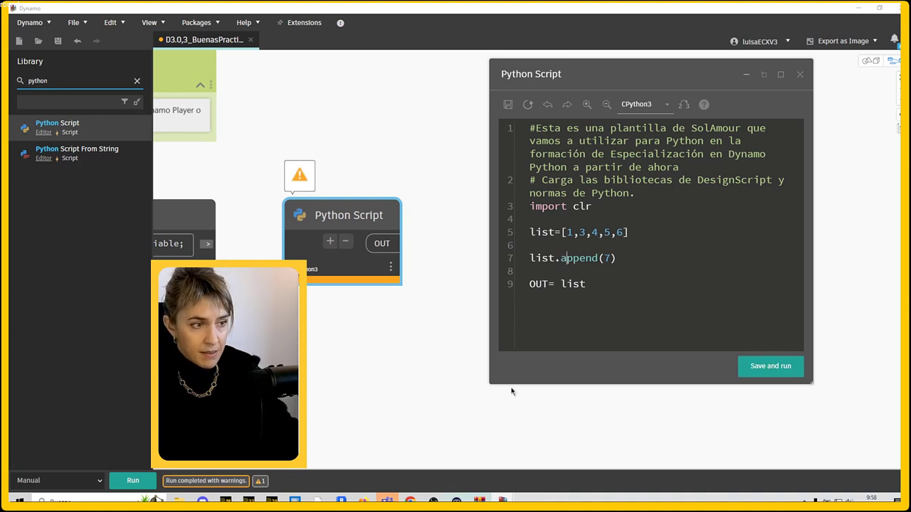
{"action": "left_click", "coordinate": [770, 366]}
{"action": "scroll", "coordinate": [216, 401], "scroll_direction": "down", "scroll_amount": 2}
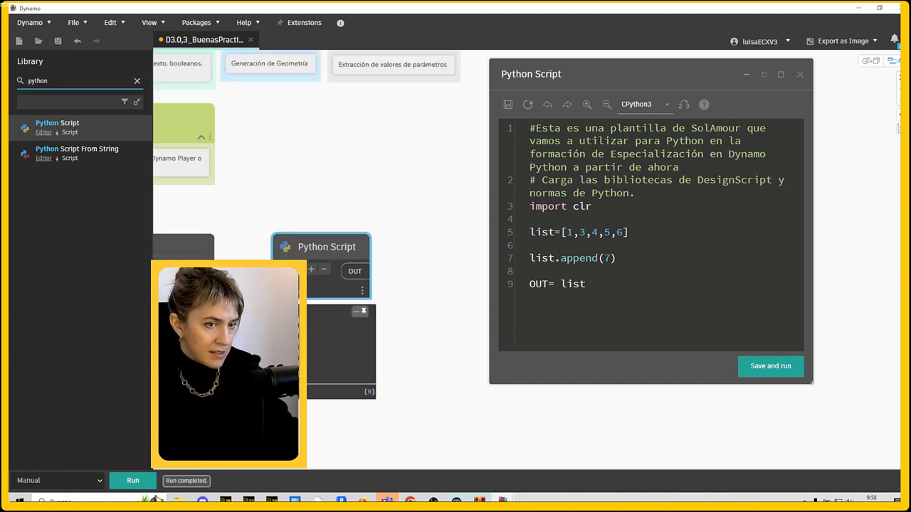
{"action": "scroll", "coordinate": [186, 375], "scroll_direction": "up", "scroll_amount": 1}
{"action": "left_click_drag", "start_coordinate": [563, 257], "coordinate": [619, 261]}
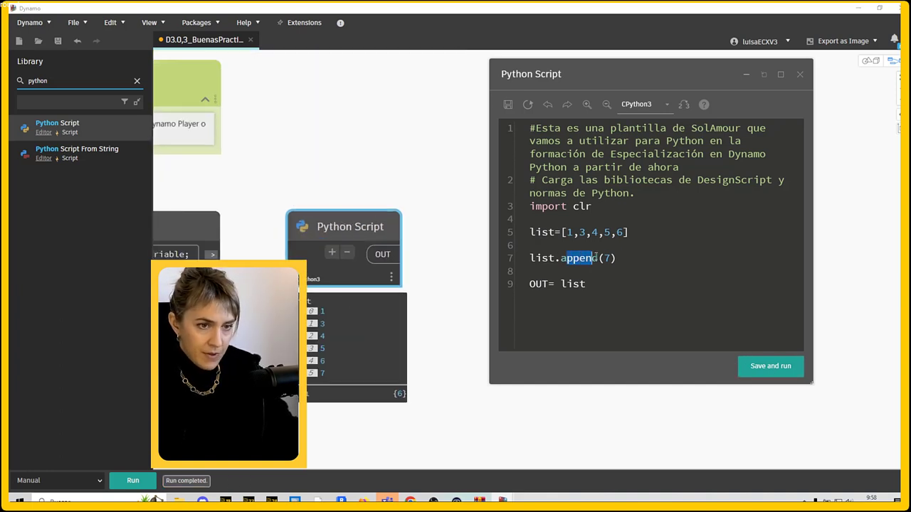
{"action": "left_click", "coordinate": [621, 262]}
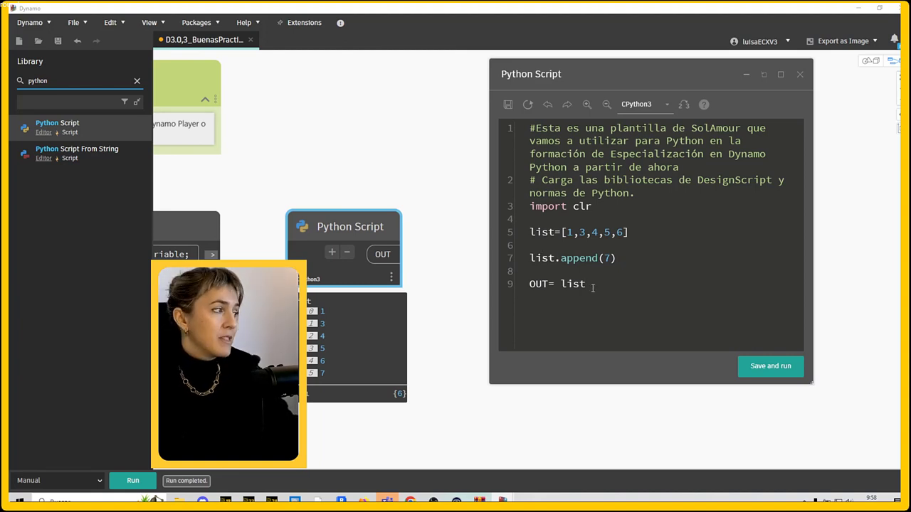
{"action": "scroll", "coordinate": [326, 307], "scroll_direction": "down", "scroll_amount": 5}
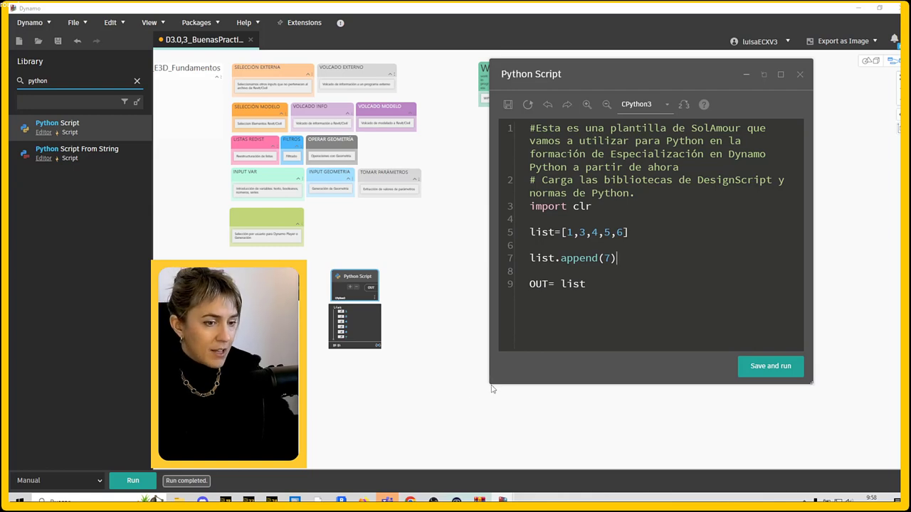
- Close the Python editor and zoom around the Code Block and Python Script nodes
{"action": "scroll", "coordinate": [349, 203], "scroll_direction": "down", "scroll_amount": 3}
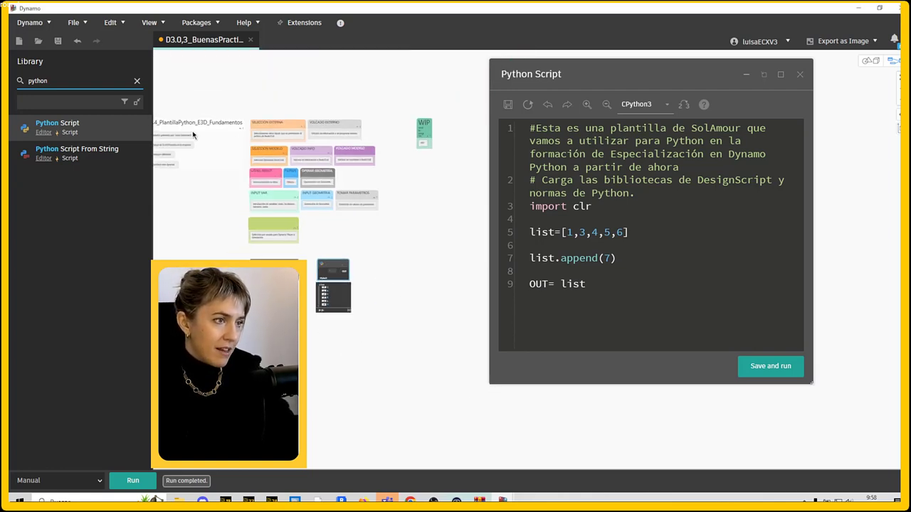
{"action": "scroll", "coordinate": [286, 185], "scroll_direction": "up", "scroll_amount": 1}
{"action": "scroll", "coordinate": [345, 213], "scroll_direction": "up", "scroll_amount": 1}
{"action": "scroll", "coordinate": [344, 212], "scroll_direction": "up", "scroll_amount": 1}
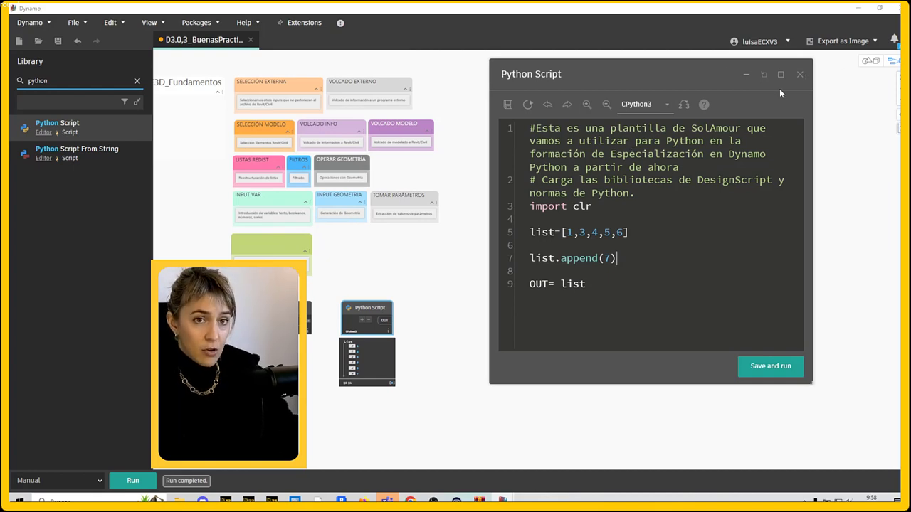
{"action": "left_click", "coordinate": [802, 76]}
{"action": "scroll", "coordinate": [429, 354], "scroll_direction": "up", "scroll_amount": 1}
{"action": "scroll", "coordinate": [375, 318], "scroll_direction": "up", "scroll_amount": 1}
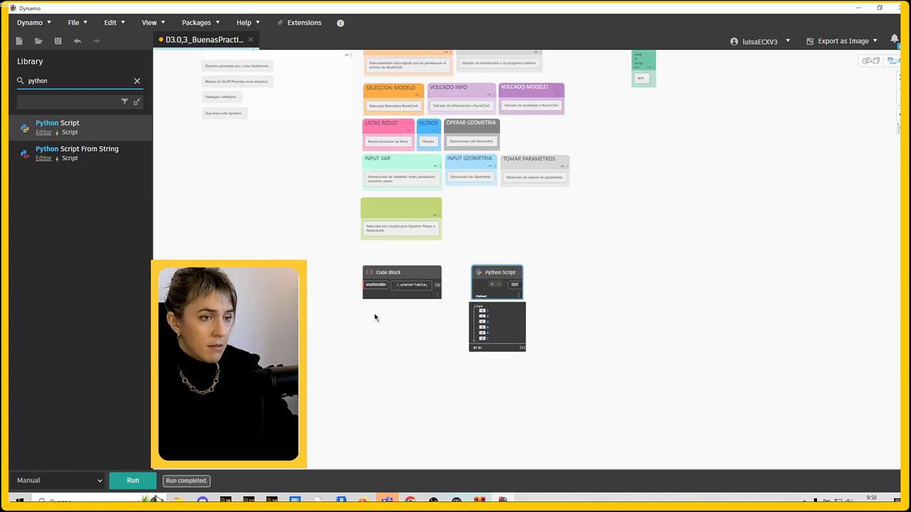
{"action": "scroll", "coordinate": [405, 342], "scroll_direction": "up", "scroll_amount": 2}
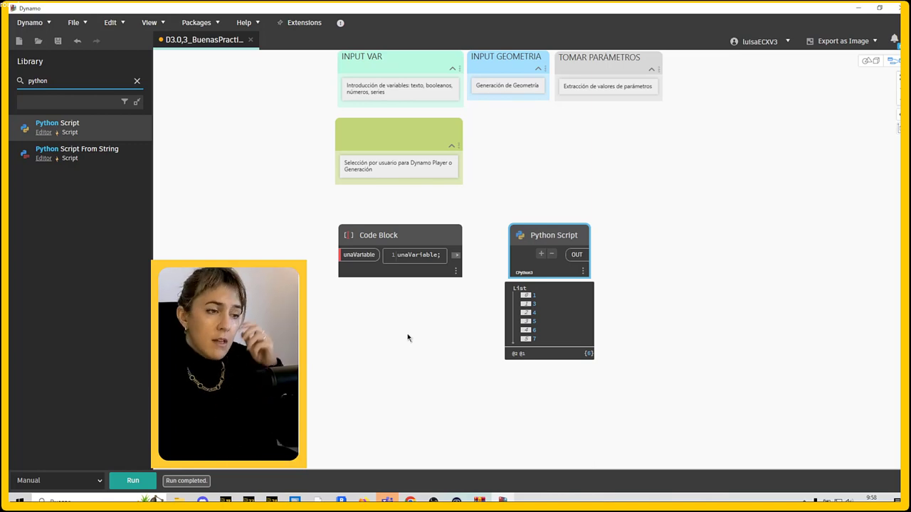
{"action": "scroll", "coordinate": [407, 338], "scroll_direction": "down", "scroll_amount": 2}
{"action": "scroll", "coordinate": [590, 277], "scroll_direction": "down", "scroll_amount": 1}
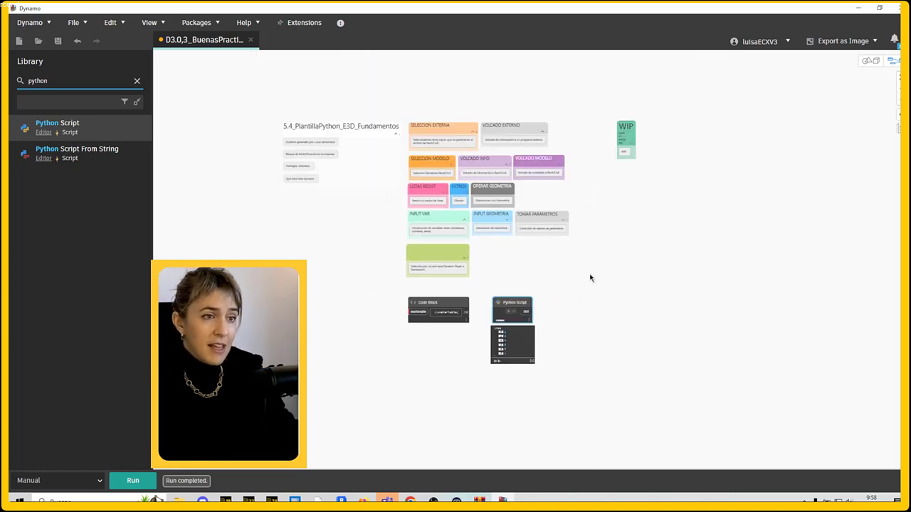
{"action": "scroll", "coordinate": [590, 139], "scroll_direction": "up", "scroll_amount": 2}
{"action": "scroll", "coordinate": [495, 87], "scroll_direction": "up", "scroll_amount": 2}
{"action": "scroll", "coordinate": [426, 110], "scroll_direction": "up", "scroll_amount": 2}
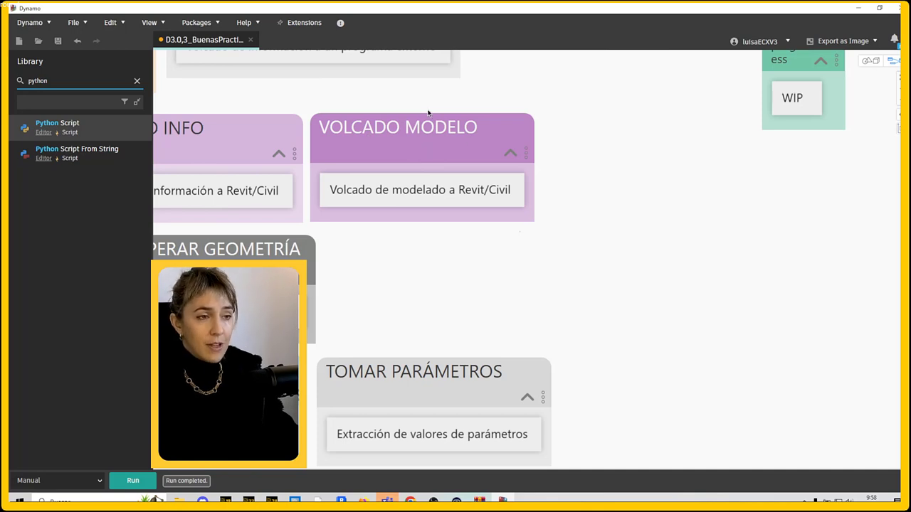
{"action": "scroll", "coordinate": [489, 121], "scroll_direction": "down", "scroll_amount": 3}
{"action": "scroll", "coordinate": [759, 183], "scroll_direction": "down", "scroll_amount": 2}
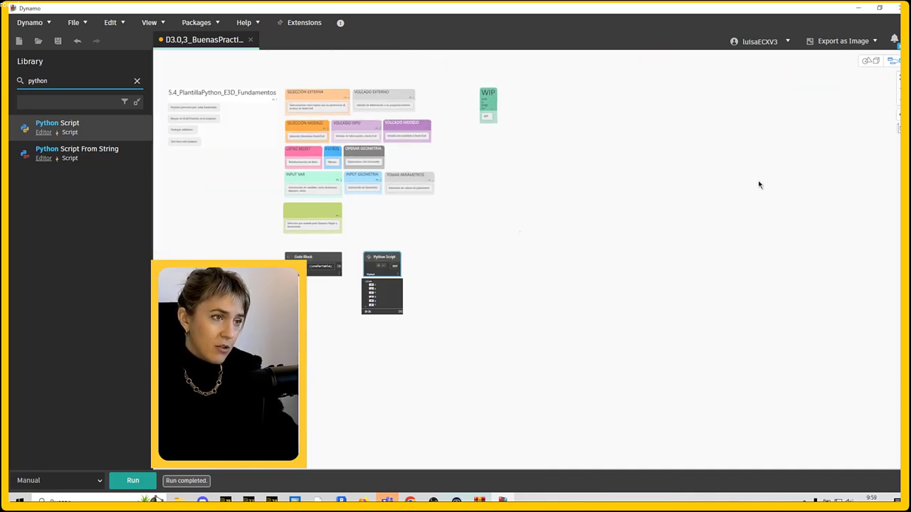
{"action": "scroll", "coordinate": [758, 183], "scroll_direction": "down", "scroll_amount": 1}
{"action": "scroll", "coordinate": [448, 203], "scroll_direction": "up", "scroll_amount": 2}
{"action": "scroll", "coordinate": [415, 296], "scroll_direction": "up", "scroll_amount": 3}
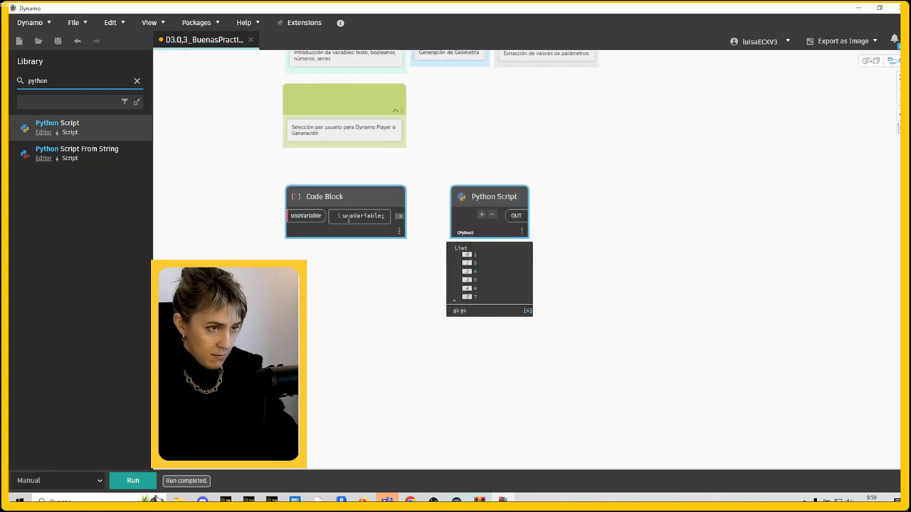
{"action": "right_click", "coordinate": [357, 232]}
{"action": "mouse_move", "coordinate": [378, 257]}
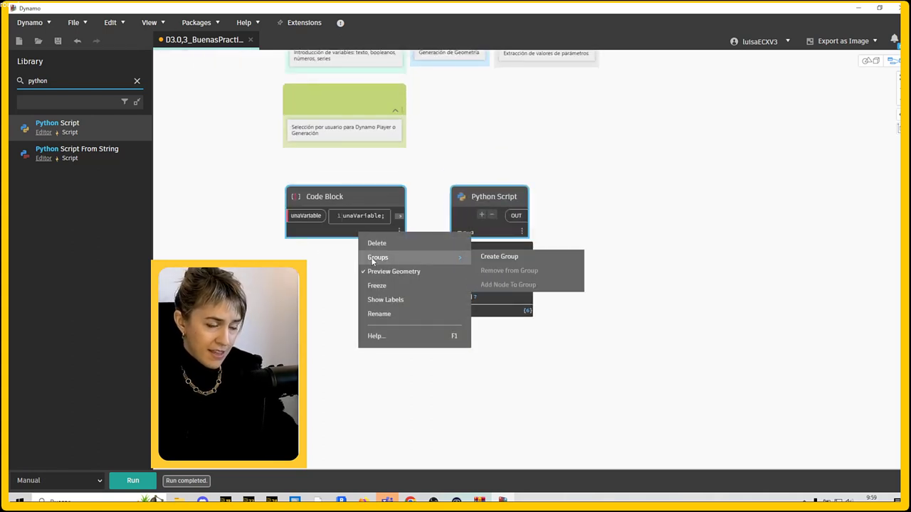
{"action": "left_click", "coordinate": [499, 256]}
{"action": "right_click", "coordinate": [437, 301]}
{"action": "right_click", "coordinate": [442, 299]}
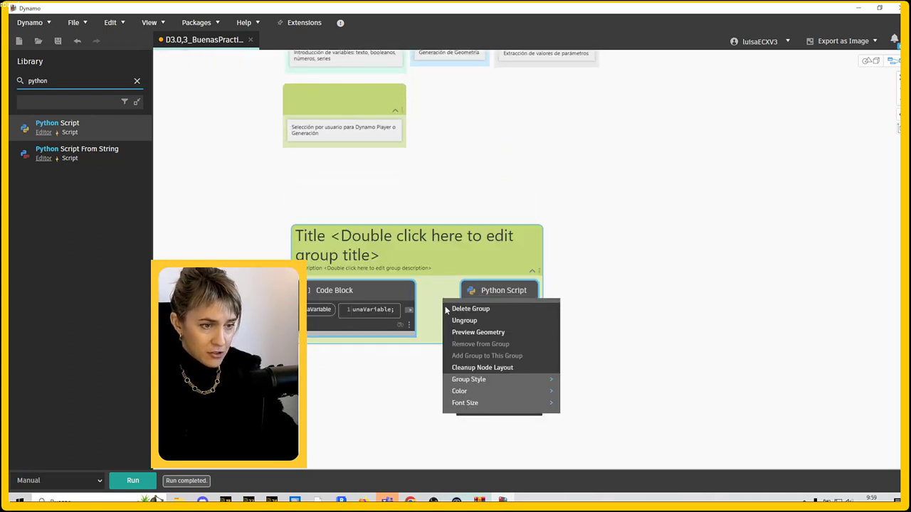
{"action": "left_click", "coordinate": [424, 361]}
{"action": "scroll", "coordinate": [424, 361], "scroll_direction": "up", "scroll_amount": 2}
{"action": "scroll", "coordinate": [695, 289], "scroll_direction": "down", "scroll_amount": 2}
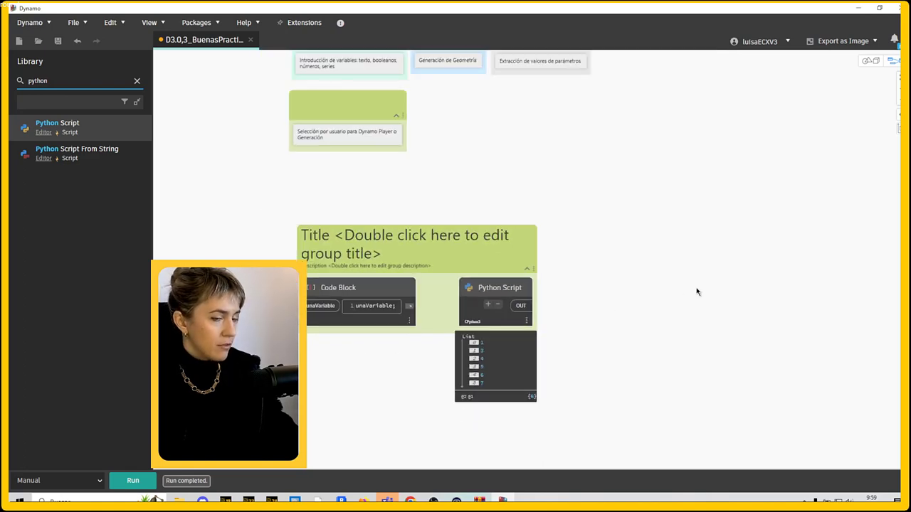
{"action": "scroll", "coordinate": [417, 325], "scroll_direction": "up", "scroll_amount": 2}
{"action": "scroll", "coordinate": [486, 311], "scroll_direction": "up", "scroll_amount": 3}
{"action": "scroll", "coordinate": [567, 233], "scroll_direction": "down", "scroll_amount": 2}
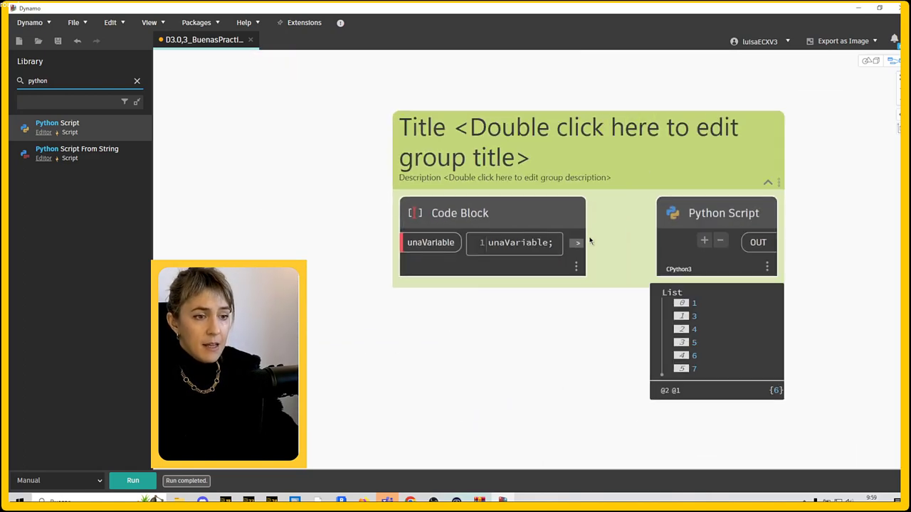
{"action": "right_click", "coordinate": [590, 242]}
{"action": "left_click", "coordinate": [610, 272]}
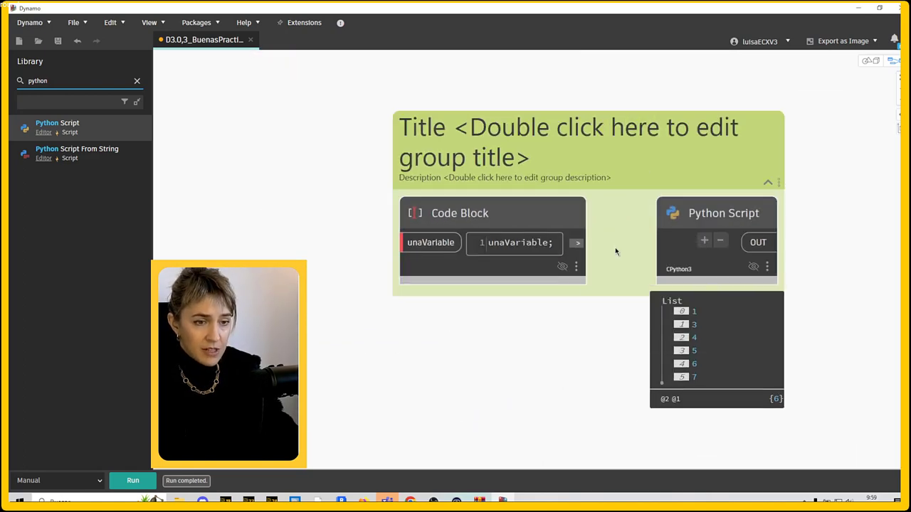
{"action": "right_click", "coordinate": [616, 249]}
{"action": "left_click", "coordinate": [624, 279]}
{"action": "right_click", "coordinate": [622, 260]}
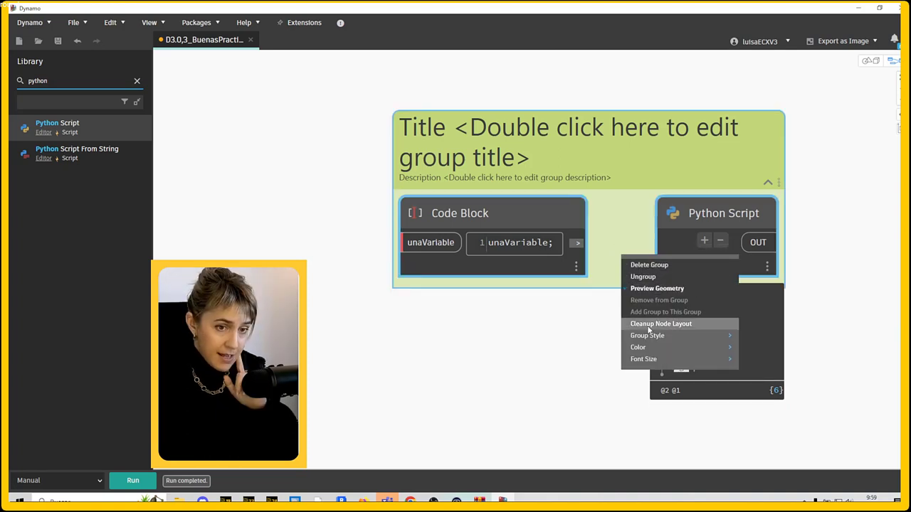
{"action": "left_click", "coordinate": [662, 278]}
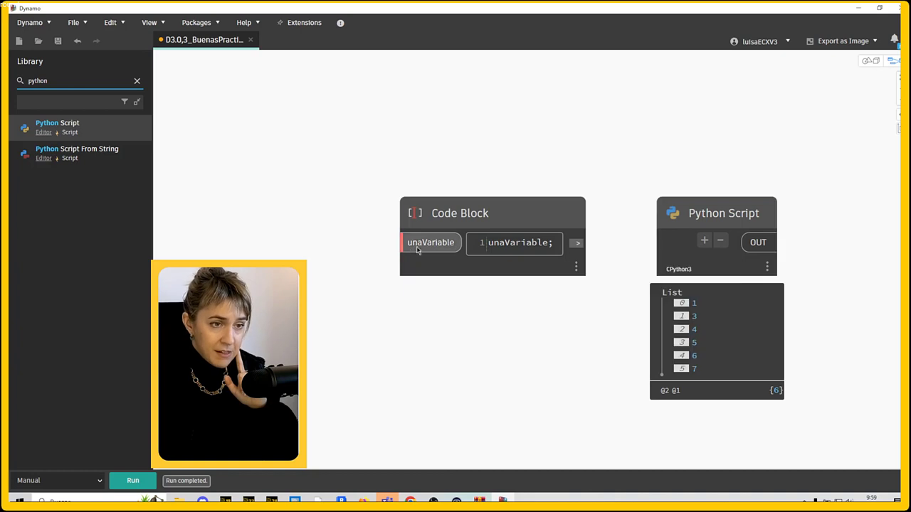
{"action": "scroll", "coordinate": [413, 246], "scroll_direction": "down", "scroll_amount": 3}
{"action": "right_click", "coordinate": [575, 267]}
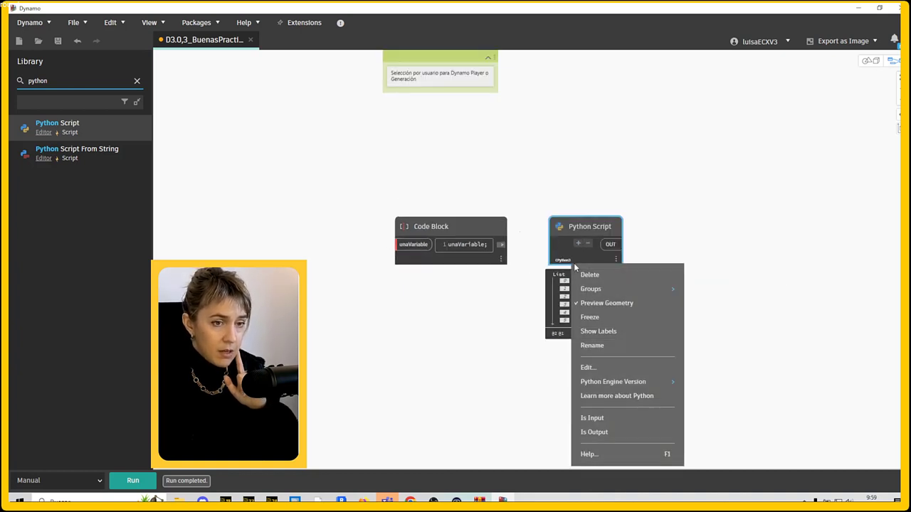
{"action": "right_click", "coordinate": [441, 259]}
{"action": "left_click", "coordinate": [363, 292]}
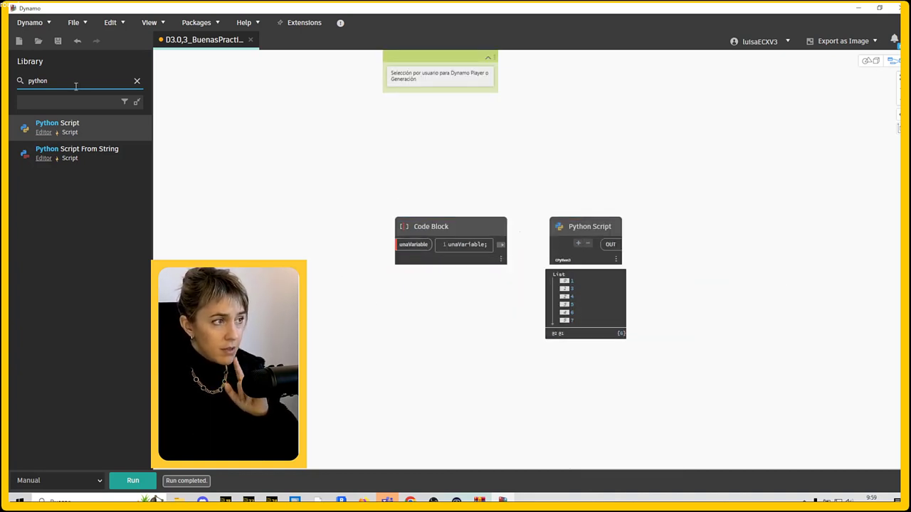
- Search the Library for 'pointby' and switch the empty canvas to the 3D Geometry View
{"action": "double_click", "coordinate": [37, 80]}
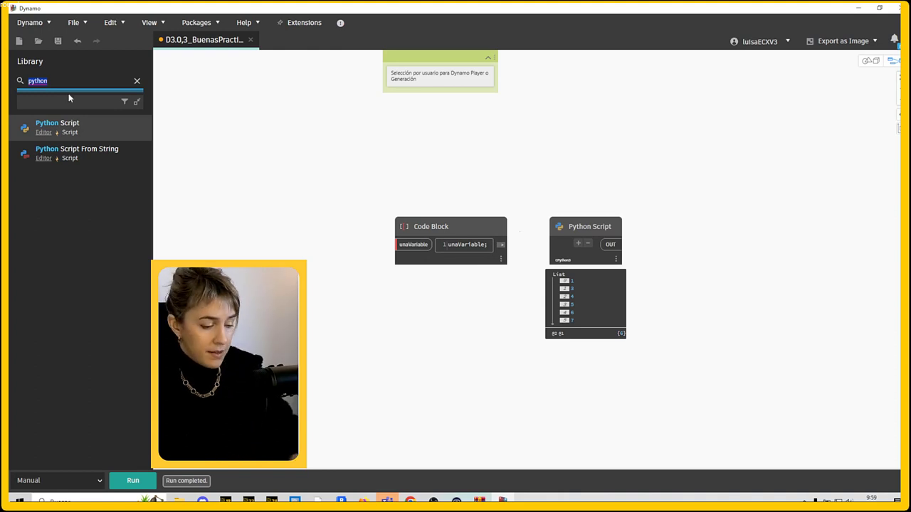
{"action": "type", "text": "pointby"}
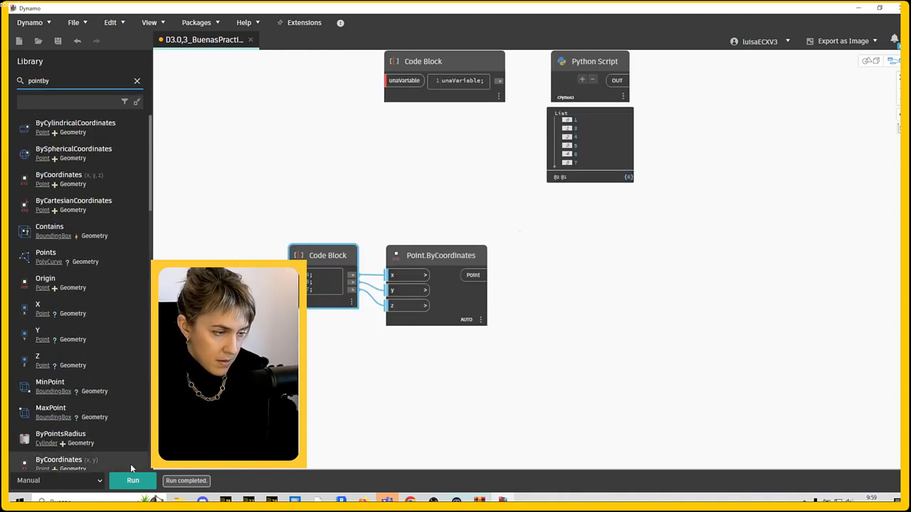
{"action": "scroll", "coordinate": [634, 299], "scroll_direction": "up", "scroll_amount": 3}
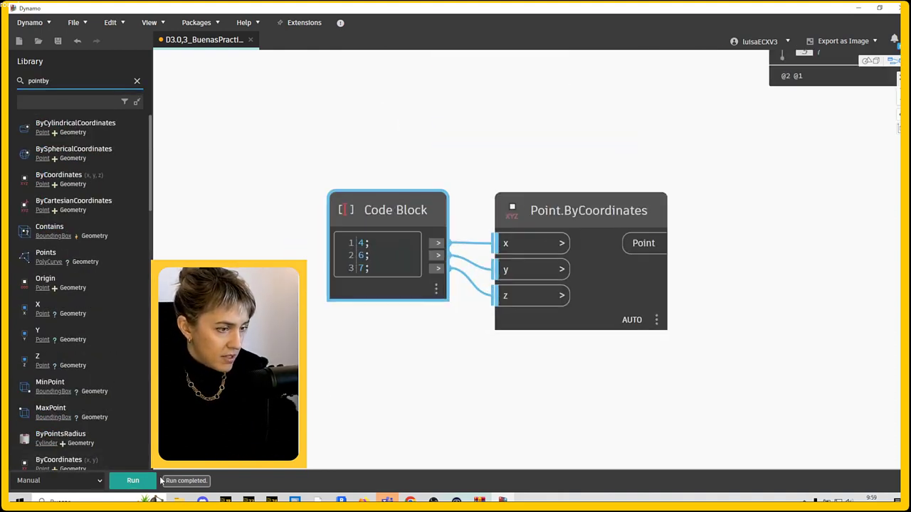
{"action": "left_click", "coordinate": [654, 306]}
{"action": "right_click", "coordinate": [694, 302]}
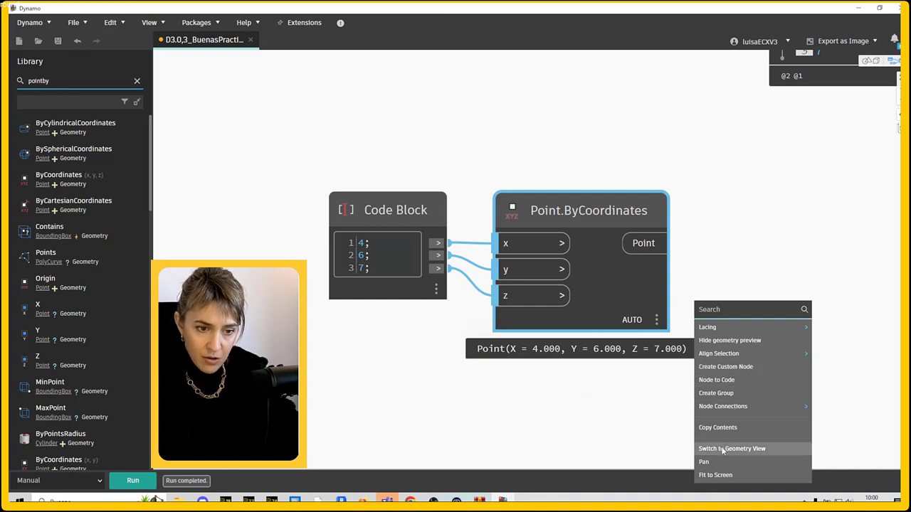
{"action": "right_click", "coordinate": [689, 246]}
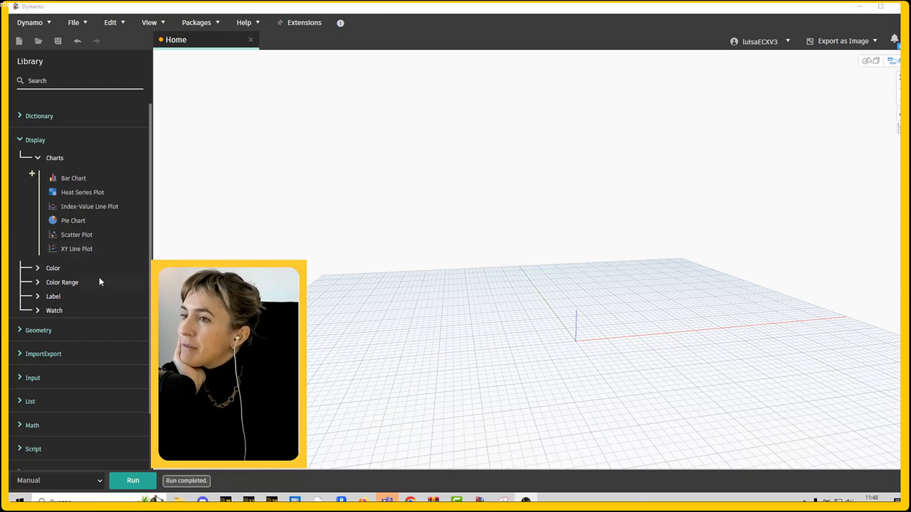
- Expand the String category and browse its Modify, Inspect and Generate nodes
{"action": "scroll", "coordinate": [43, 256], "scroll_direction": "down", "scroll_amount": 2}
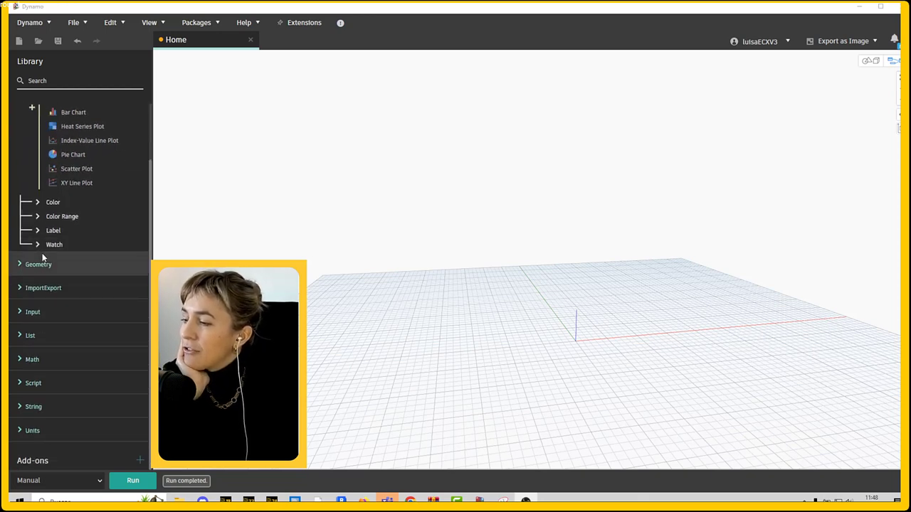
{"action": "left_click", "coordinate": [32, 407]}
{"action": "left_click", "coordinate": [61, 354]}
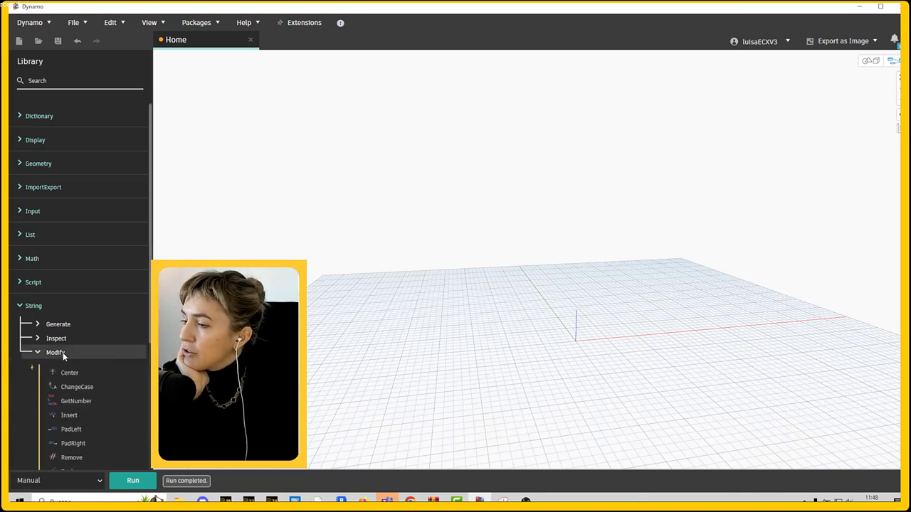
{"action": "scroll", "coordinate": [71, 357], "scroll_direction": "down", "scroll_amount": 2}
{"action": "scroll", "coordinate": [72, 356], "scroll_direction": "down", "scroll_amount": 2}
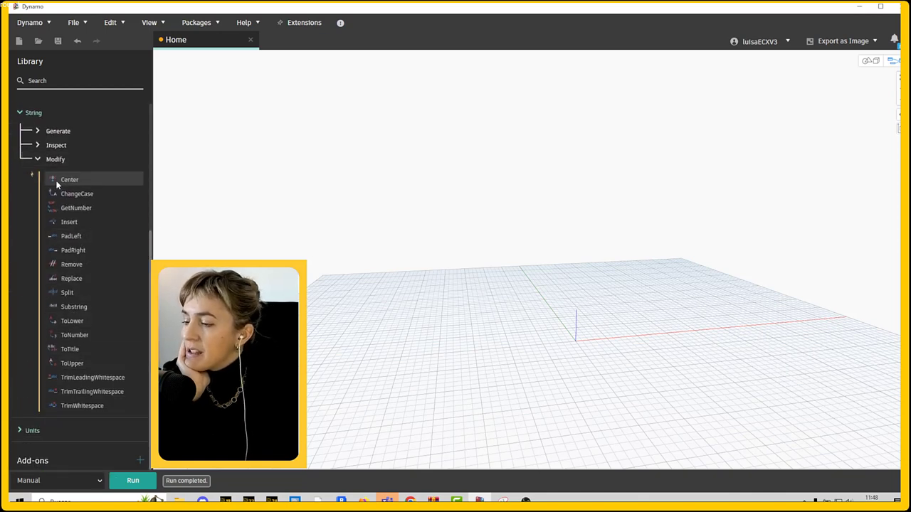
{"action": "left_click", "coordinate": [61, 146]}
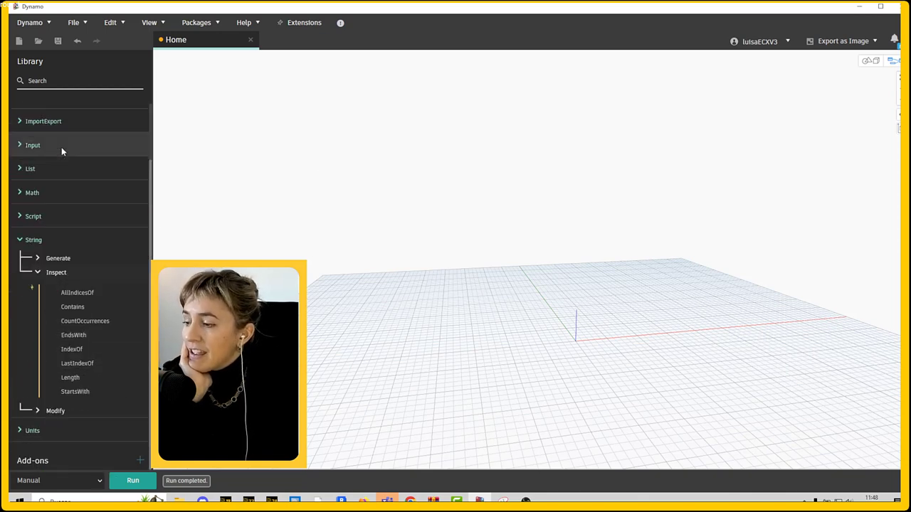
{"action": "left_click", "coordinate": [63, 258]}
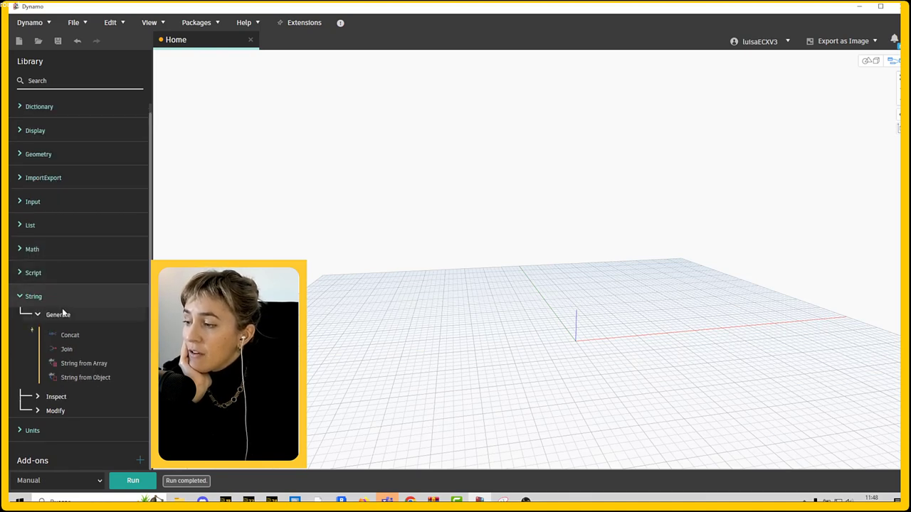
{"action": "left_click", "coordinate": [304, 23]}
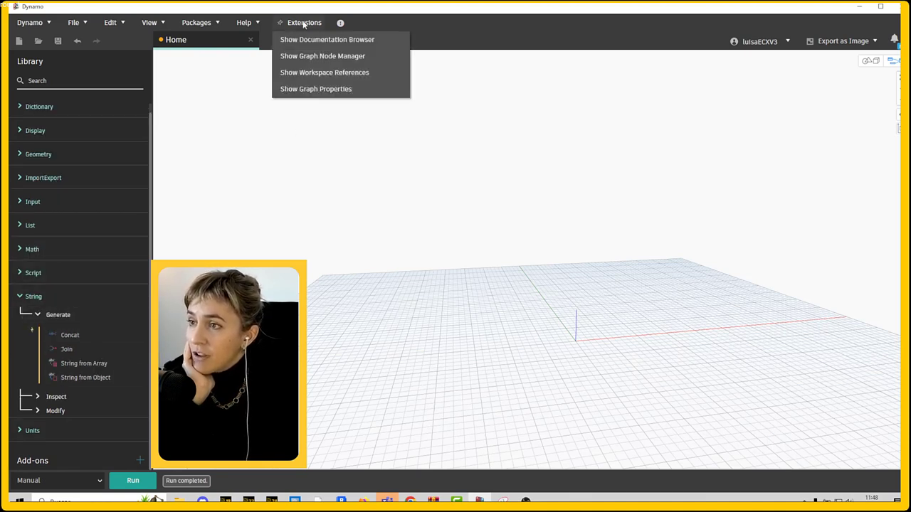
- Show the Graph Node Manager and close the Properties and Workspace References panels
{"action": "left_click", "coordinate": [298, 91]}
{"action": "left_click", "coordinate": [304, 56]}
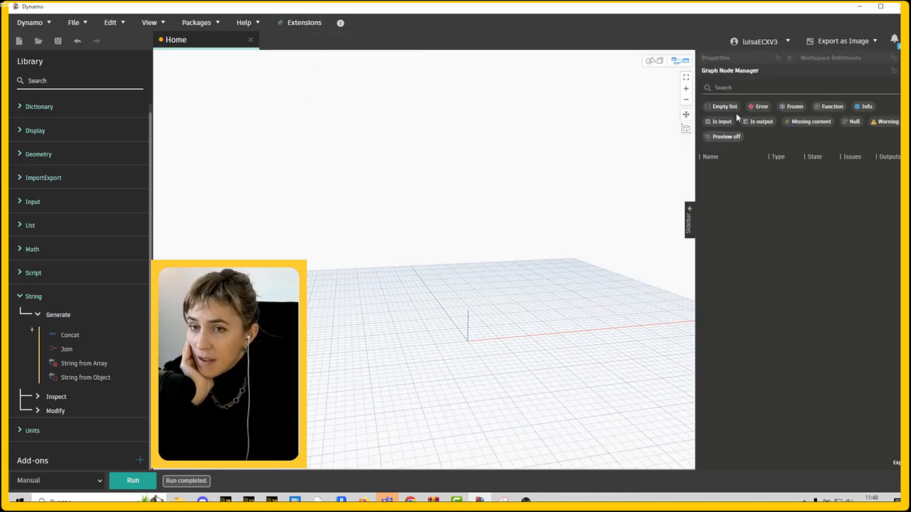
{"action": "left_click", "coordinate": [788, 58]}
{"action": "left_click", "coordinate": [781, 59]}
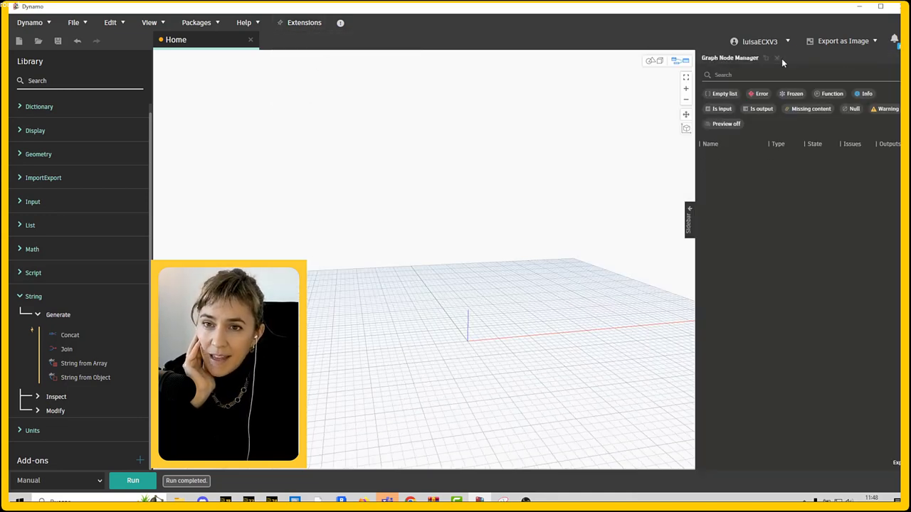
- Toggle the Frozen, Error and Is input filters, then search the Library for 'points'
{"action": "left_click", "coordinate": [790, 97]}
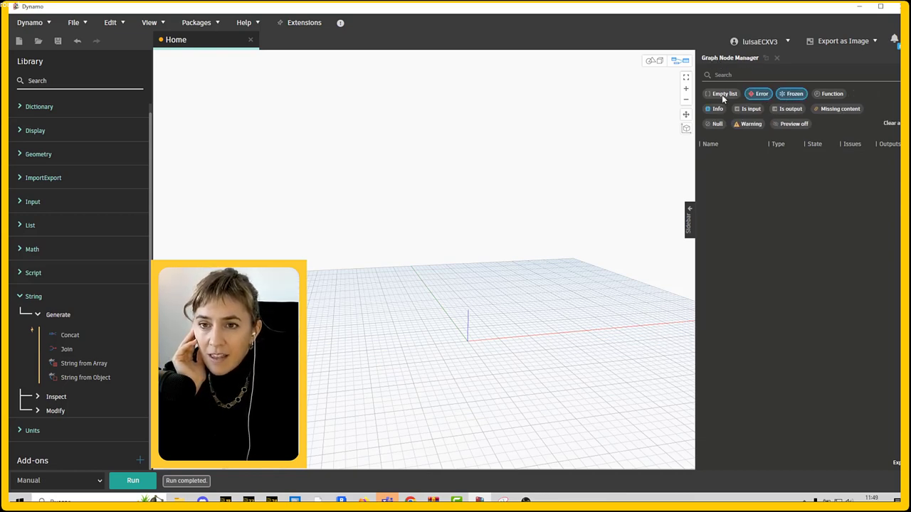
{"action": "left_click", "coordinate": [758, 94]}
{"action": "left_click", "coordinate": [795, 95]}
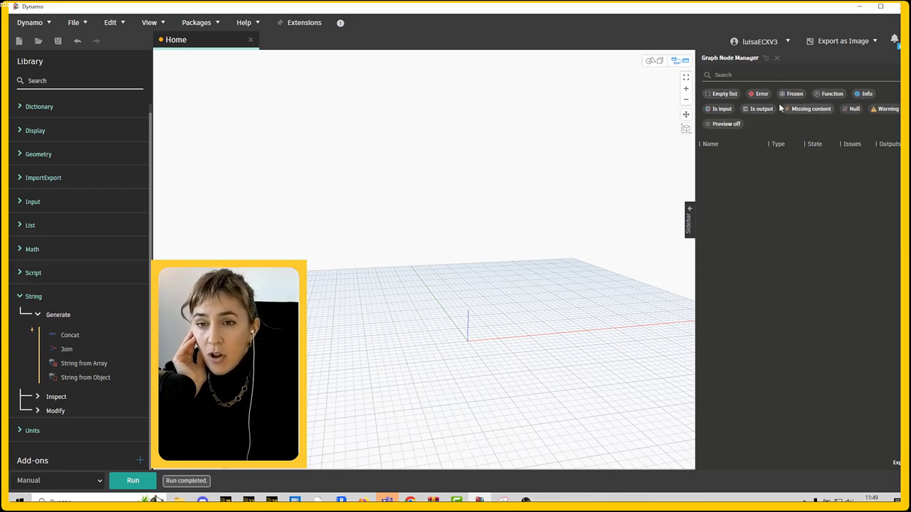
{"action": "left_click", "coordinate": [717, 109]}
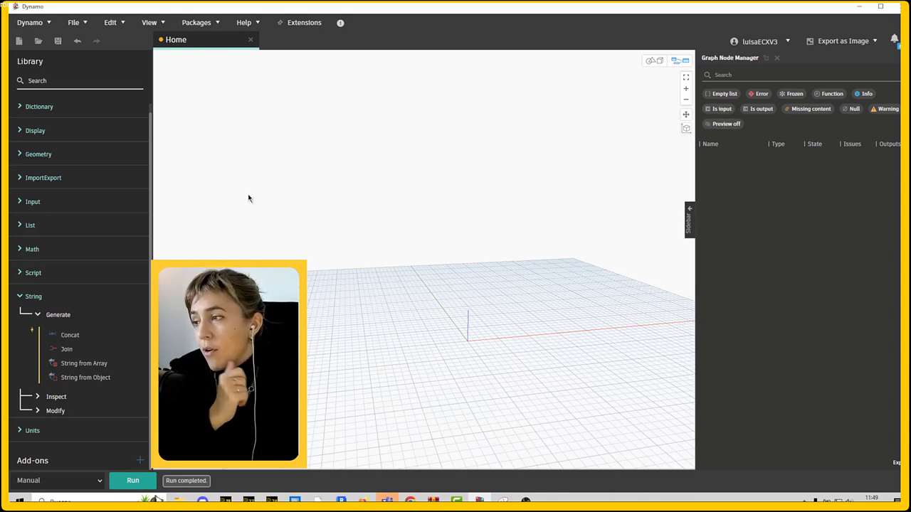
{"action": "left_click", "coordinate": [97, 80]}
{"action": "type", "text": "point"}
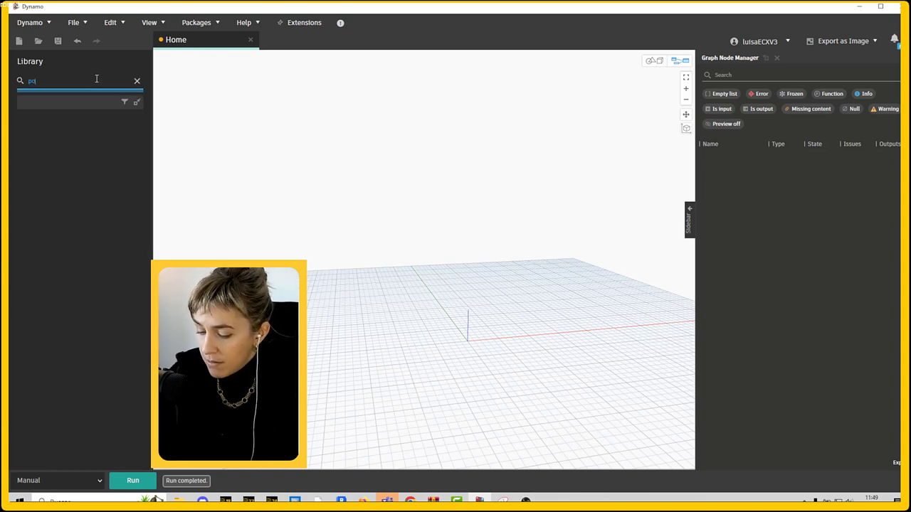
{"action": "mouse_move", "coordinate": [71, 127]}
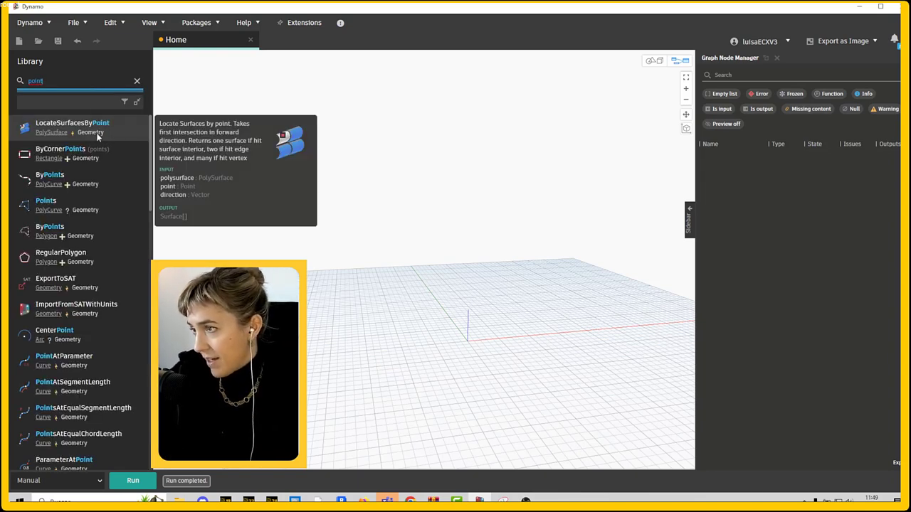
{"action": "type", "text": "s"}
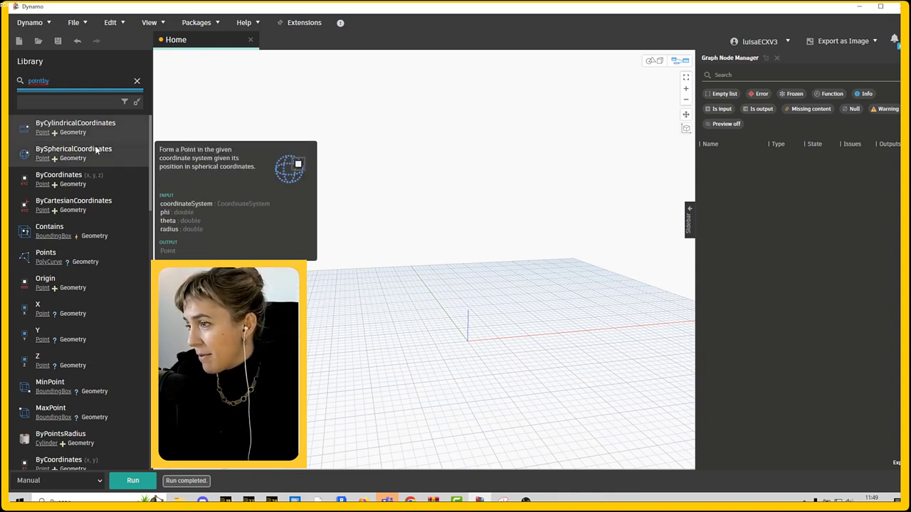
- Add Point.ByCoordinates and Line.ByStartPointEndPoint nodes via Library search and arrange them
{"action": "key", "text": "BackSpace"}
{"action": "key", "text": "BackSpace"}
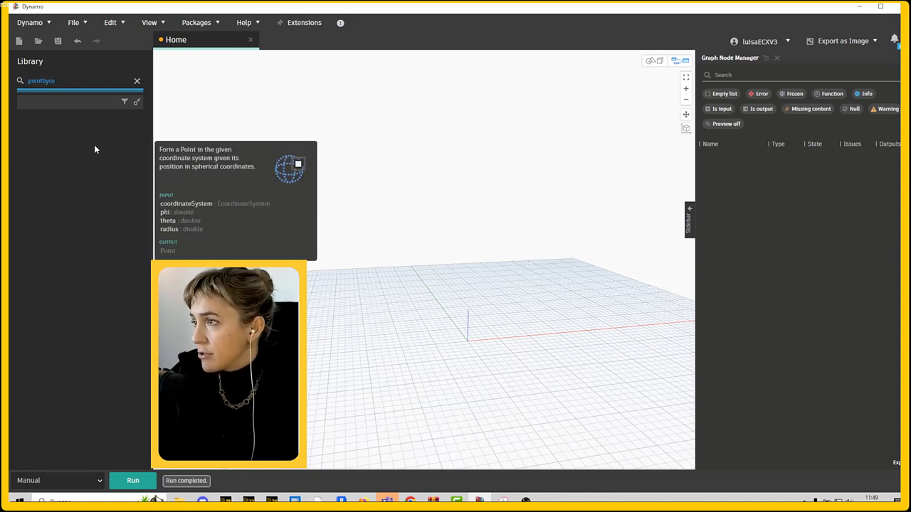
{"action": "type", "text": ".by"}
{"action": "key", "text": "Return"}
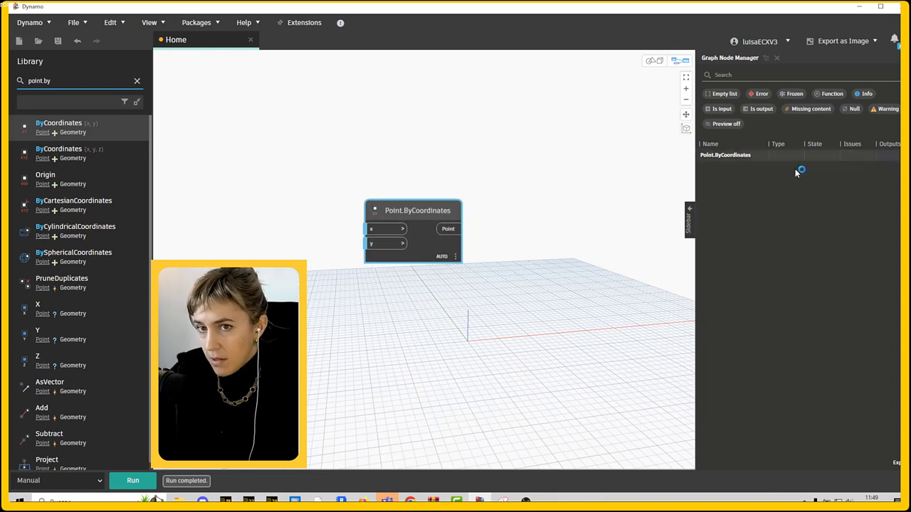
{"action": "type", "text": "line.by"}
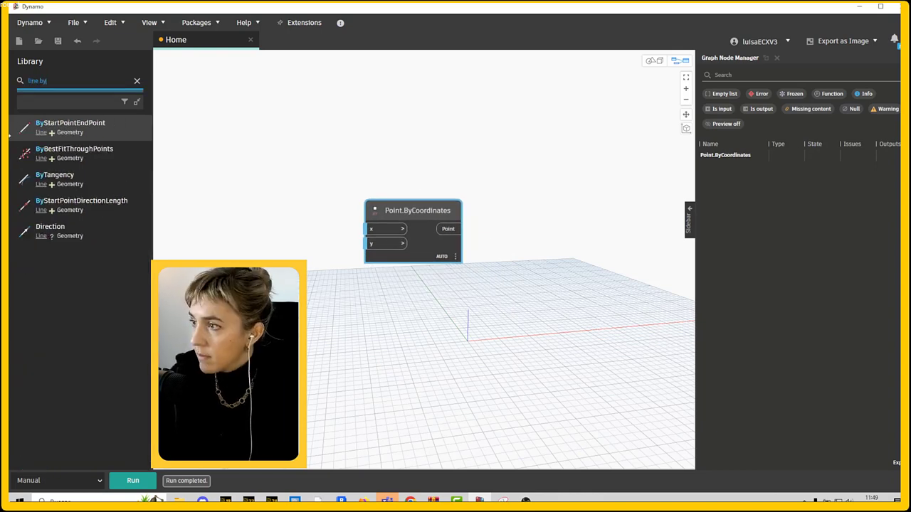
{"action": "key", "text": "Return"}
{"action": "left_click_drag", "start_coordinate": [486, 271], "coordinate": [550, 248]}
{"action": "left_click_drag", "start_coordinate": [434, 247], "coordinate": [413, 234]}
- Duplicate the point, feed a Code Block into its y, and wire both points to the line
{"action": "key", "text": "ctrl+c"}
{"action": "key", "text": "ctrl+v"}
{"action": "double_click", "coordinate": [319, 340]}
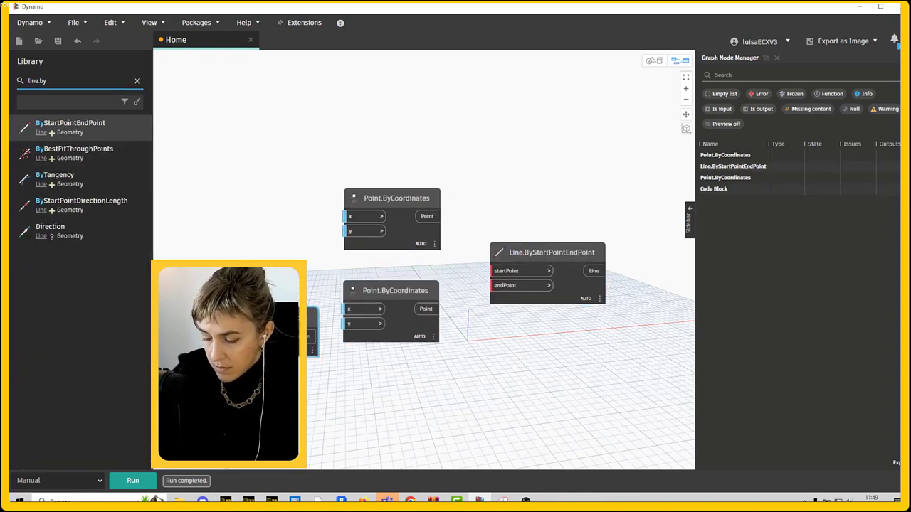
{"action": "left_click_drag", "start_coordinate": [314, 336], "coordinate": [346, 324]}
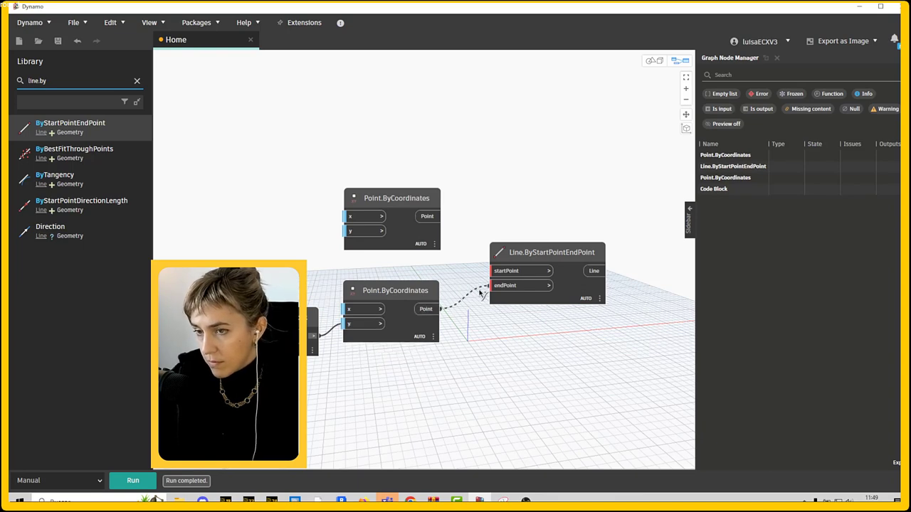
{"action": "left_click_drag", "start_coordinate": [435, 309], "coordinate": [491, 285]}
{"action": "left_click_drag", "start_coordinate": [432, 216], "coordinate": [494, 269]}
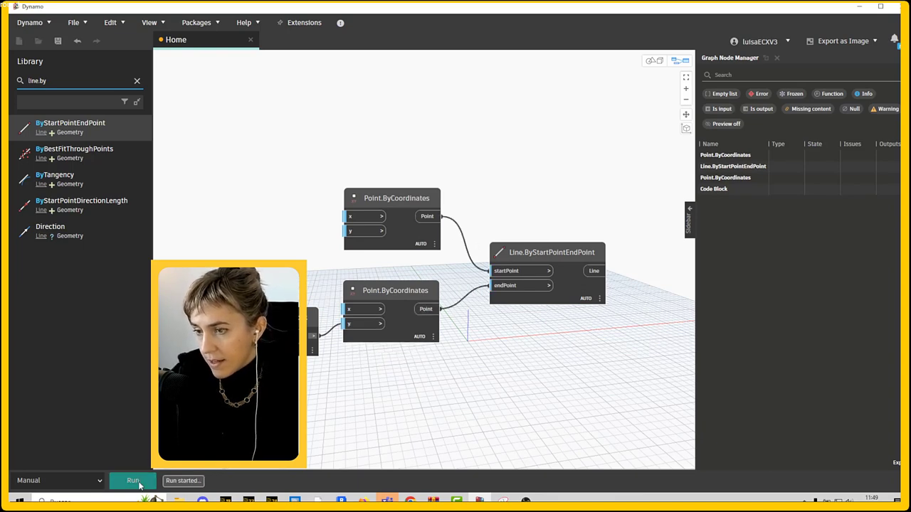
- Freeze the Line.ByStartPointEndPoint node and inspect its frozen entry in the Graph Node Manager
{"action": "right_click", "coordinate": [571, 284]}
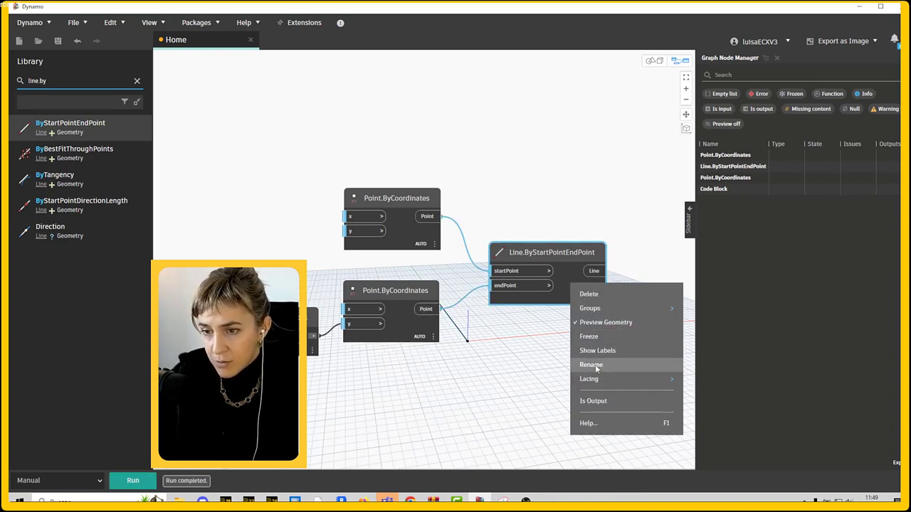
{"action": "left_click", "coordinate": [589, 336]}
{"action": "scroll", "coordinate": [427, 276], "scroll_direction": "down", "scroll_amount": 1}
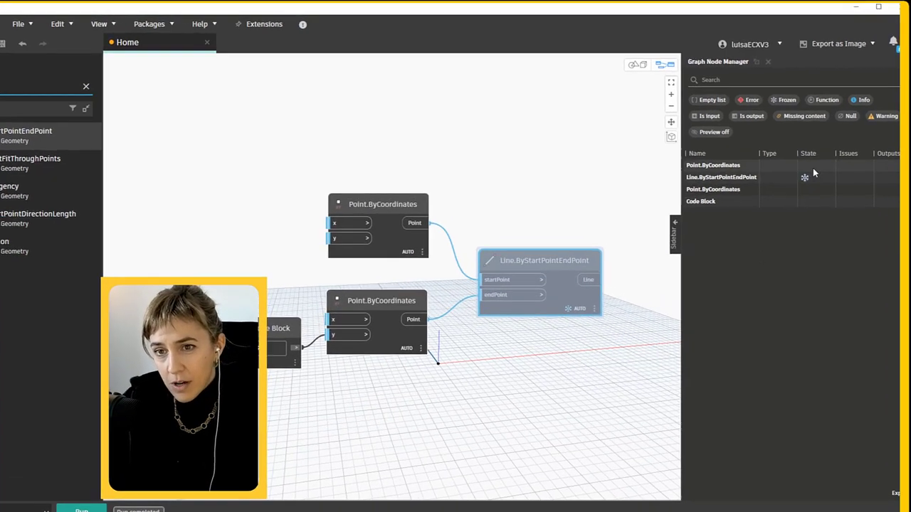
{"action": "left_click", "coordinate": [647, 274]}
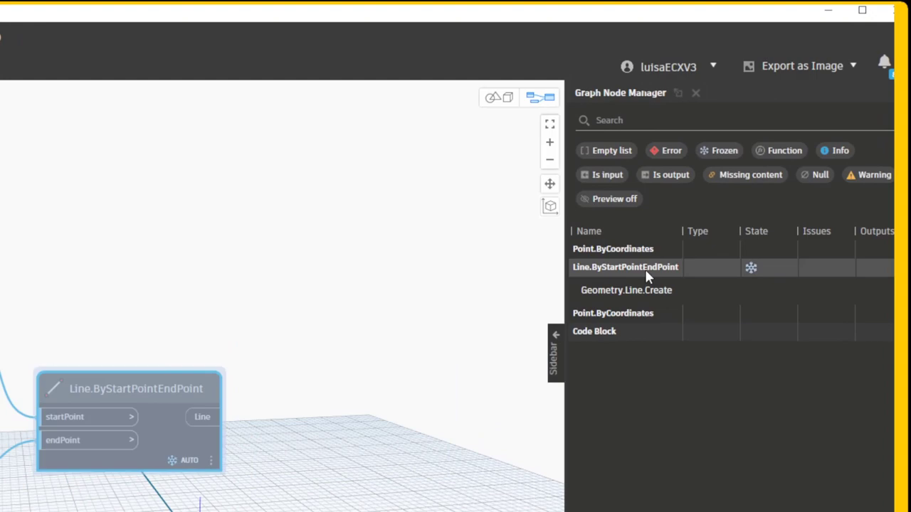
{"action": "left_click", "coordinate": [646, 274]}
{"action": "left_click", "coordinate": [646, 274]}
{"action": "left_click", "coordinate": [646, 274]}
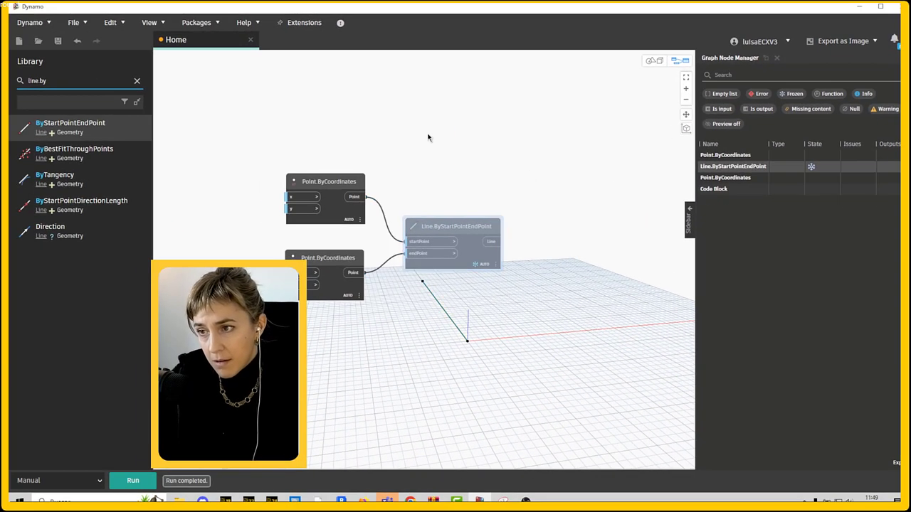
{"action": "double_click", "coordinate": [428, 138]}
{"action": "type", "text": "[]"}
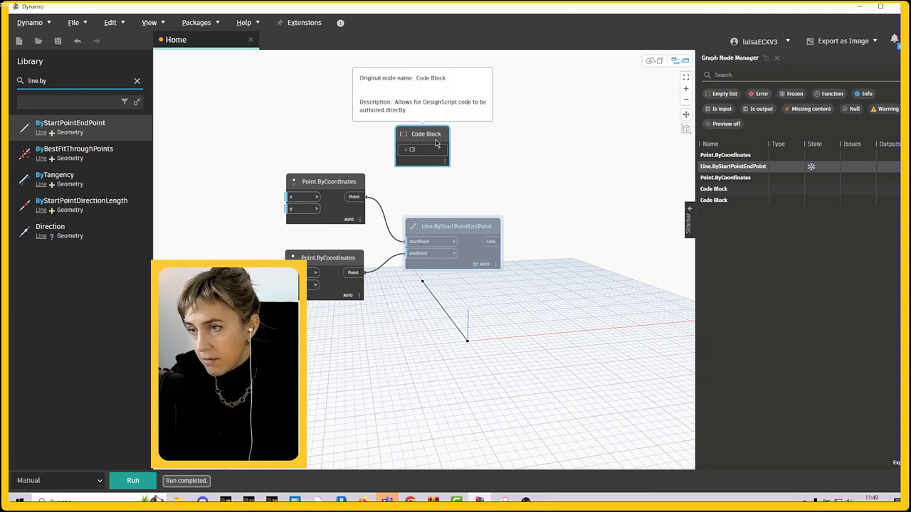
{"action": "left_click", "coordinate": [385, 183]}
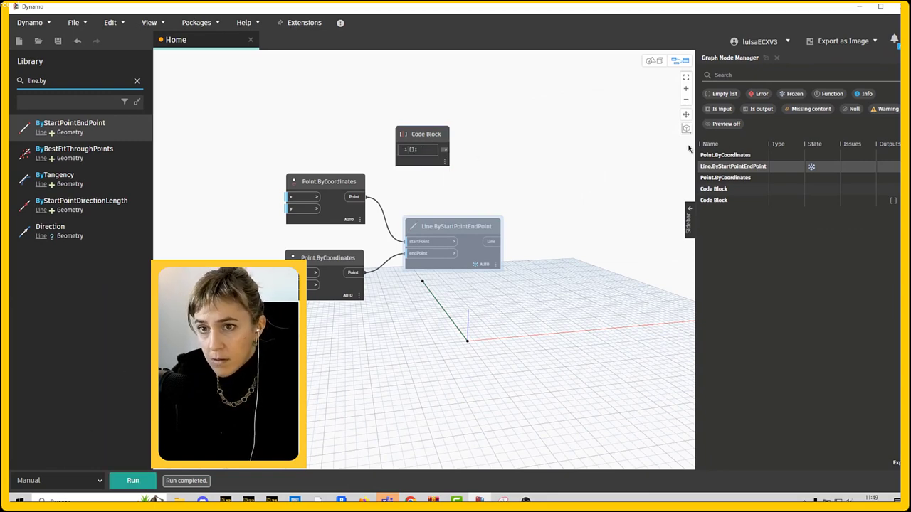
{"action": "left_click", "coordinate": [724, 94]}
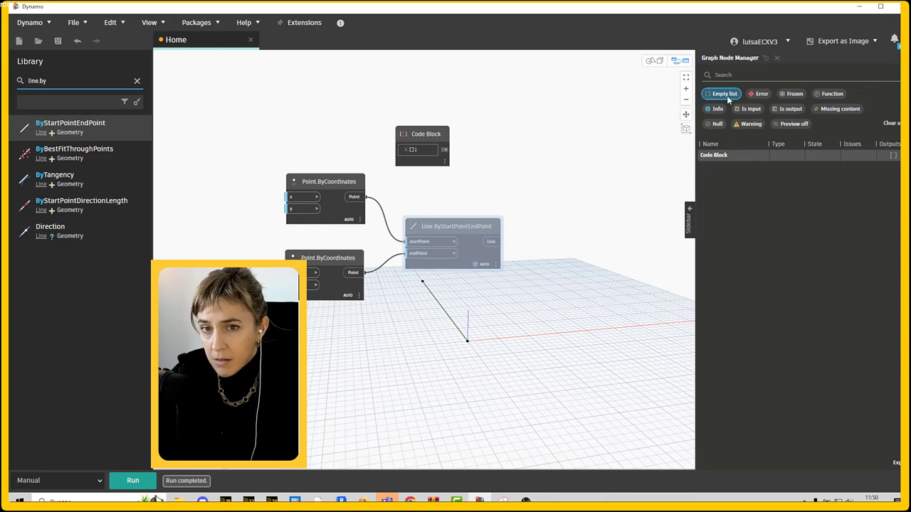
{"action": "left_click", "coordinate": [726, 95]}
{"action": "left_click", "coordinate": [727, 95]}
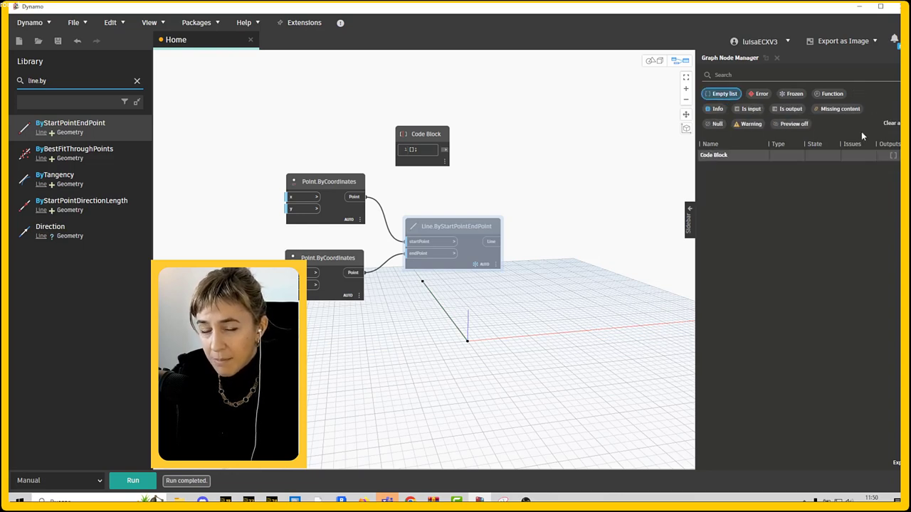
{"action": "scroll", "coordinate": [318, 171], "scroll_direction": "up", "scroll_amount": 2}
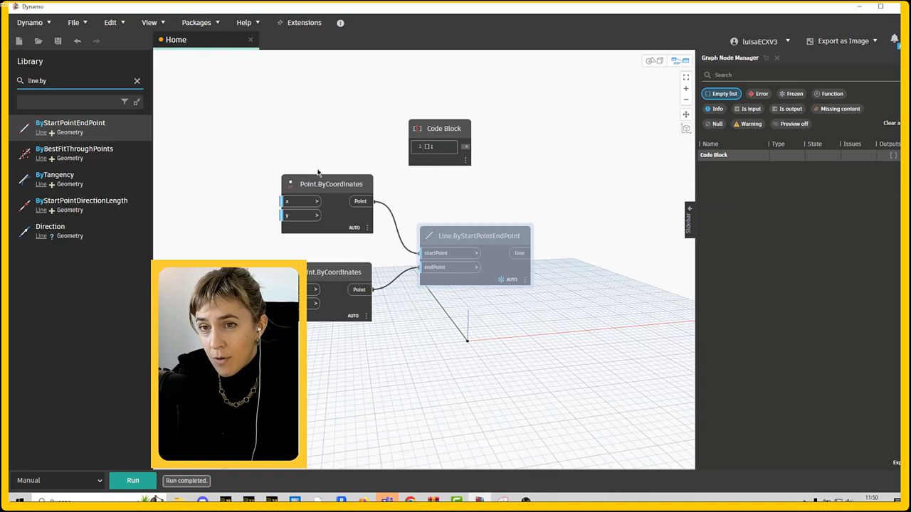
{"action": "left_click", "coordinate": [719, 95]}
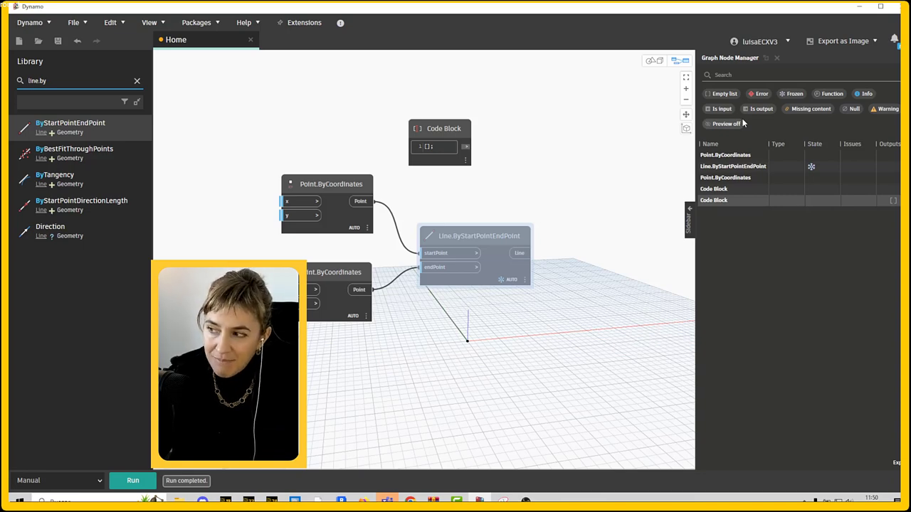
- View the D3.0_3_BuenasPractic graph with its point-building Code Blocks
{"action": "scroll", "coordinate": [566, 323], "scroll_direction": "down", "scroll_amount": 3}
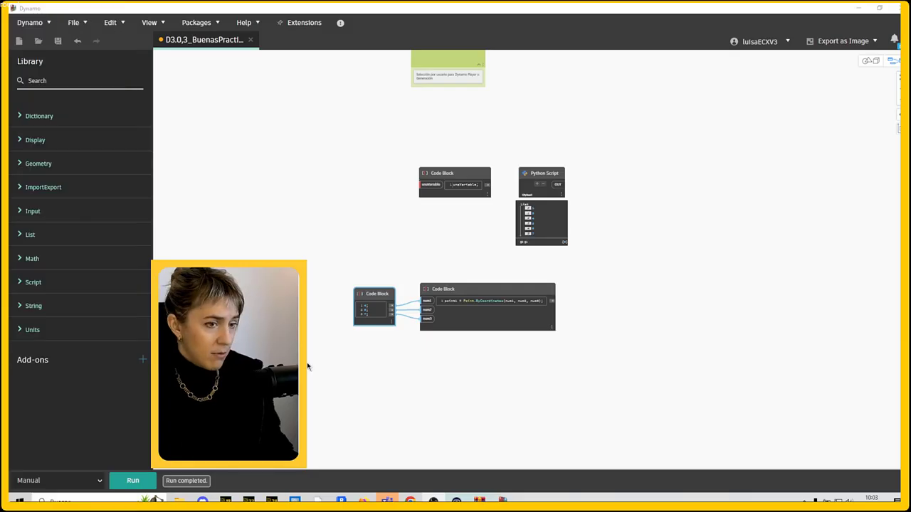
- Add a Bar Chart node from Display > Charts and move it right of the Code Blocks
{"action": "scroll", "coordinate": [306, 360], "scroll_direction": "up", "scroll_amount": 2}
{"action": "scroll", "coordinate": [307, 359], "scroll_direction": "up", "scroll_amount": 1}
{"action": "left_click", "coordinate": [52, 79]}
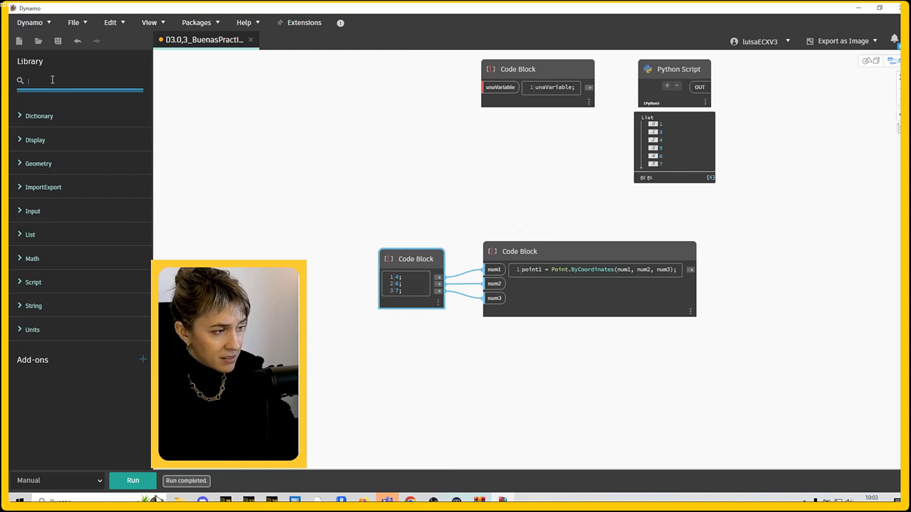
{"action": "left_click", "coordinate": [44, 141]}
{"action": "left_click", "coordinate": [52, 158]}
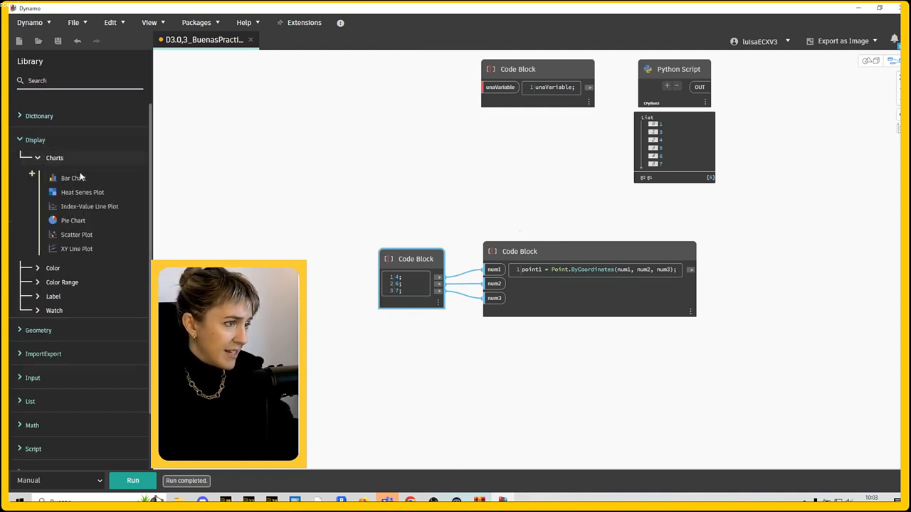
{"action": "left_click", "coordinate": [73, 177]}
{"action": "scroll", "coordinate": [280, 194], "scroll_direction": "down", "scroll_amount": 3}
{"action": "left_click_drag", "start_coordinate": [476, 224], "coordinate": [632, 249]}
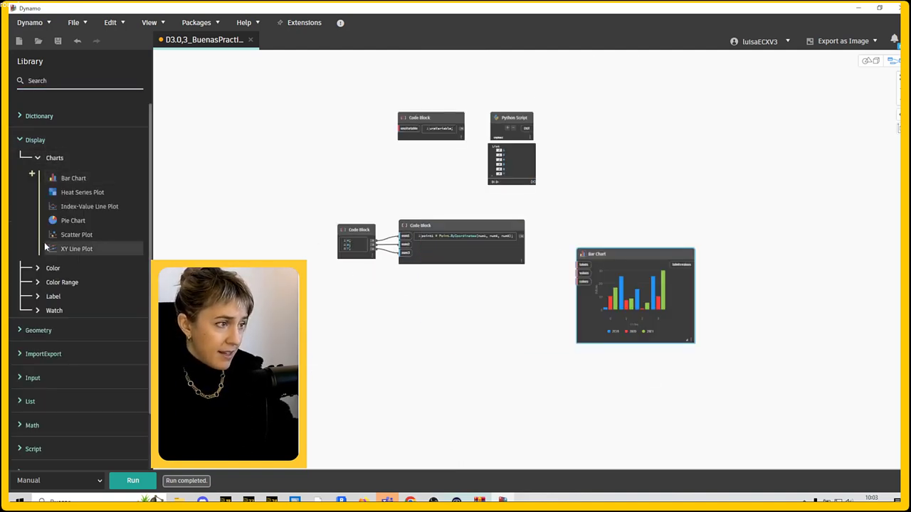
- Add a Scatter Plot node and place it below the Bar Chart
{"action": "left_click", "coordinate": [76, 235]}
{"action": "left_click_drag", "start_coordinate": [608, 282], "coordinate": [655, 381]}
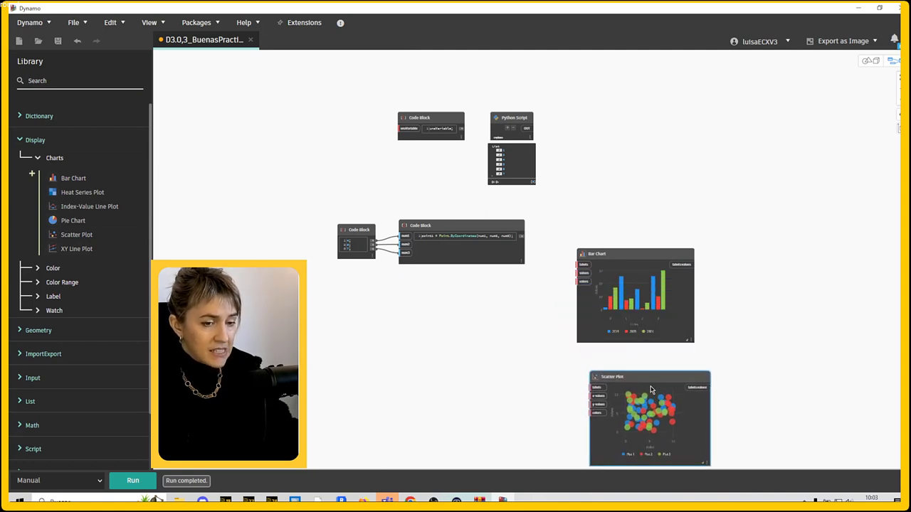
{"action": "middle_click_drag", "start_coordinate": [545, 374], "coordinate": [550, 303]}
{"action": "scroll", "coordinate": [550, 303], "scroll_direction": "up", "scroll_amount": 1}
{"action": "scroll", "coordinate": [386, 326], "scroll_direction": "down", "scroll_amount": 1}
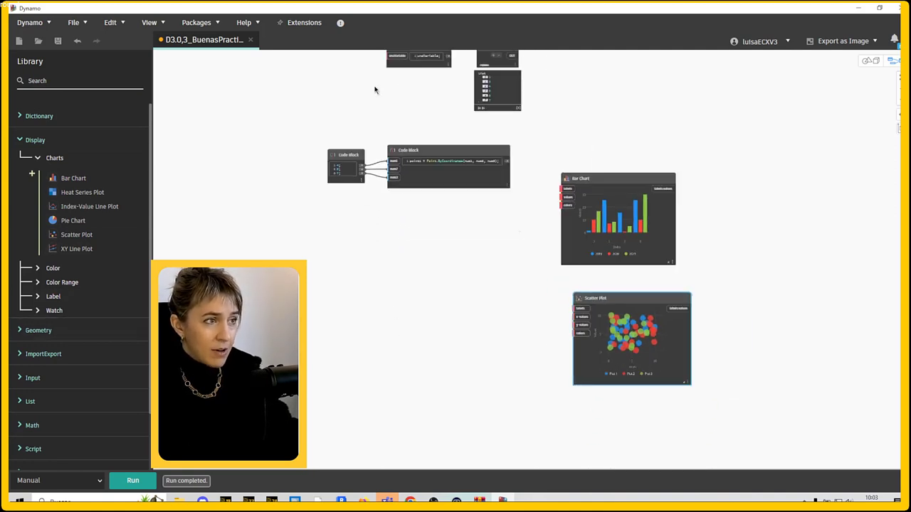
{"action": "scroll", "coordinate": [376, 88], "scroll_direction": "up", "scroll_amount": 2}
{"action": "left_click", "coordinate": [68, 23]}
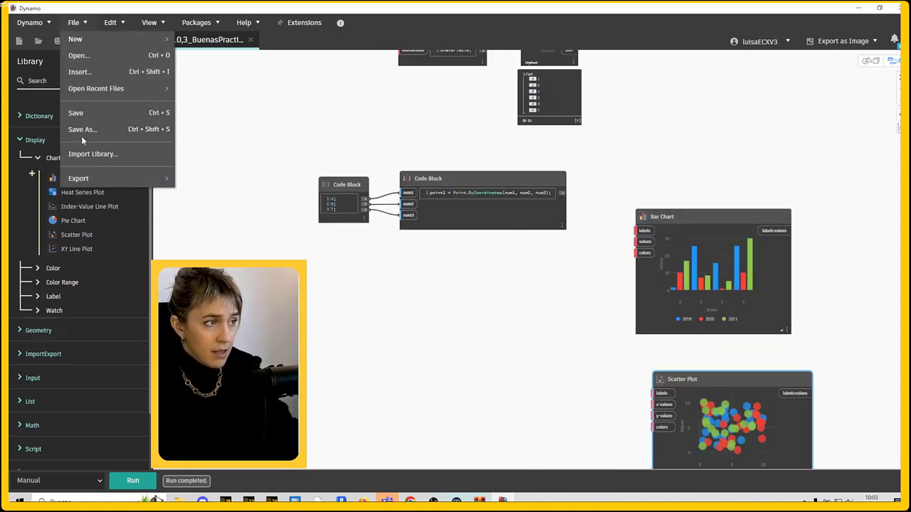
- Save the graph as D3.0.3_Testeo.dyn, then bring Revit's Dynamo window forward and shift it left
{"action": "key", "text": "Escape"}
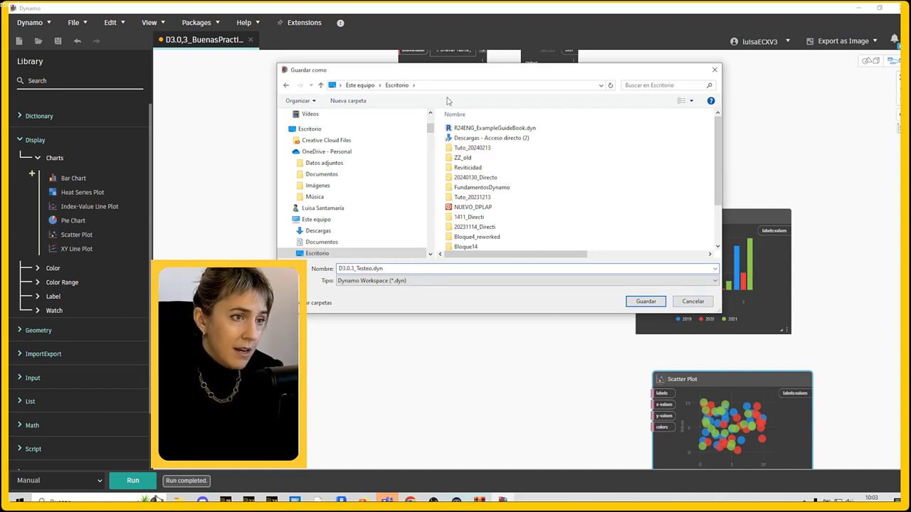
{"action": "key", "text": "Escape"}
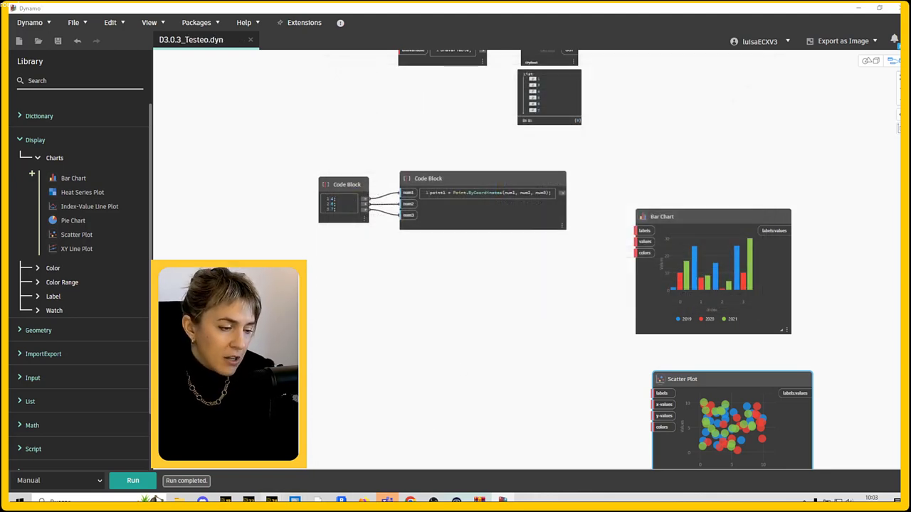
{"action": "left_click", "coordinate": [335, 455]}
{"action": "left_click_drag", "start_coordinate": [548, 38], "coordinate": [324, 57]}
- Open D3.0.3_Testeo.dyn from recent files in Dynamo for Revit, trust it, and maximize the window
{"action": "left_click", "coordinate": [194, 71]}
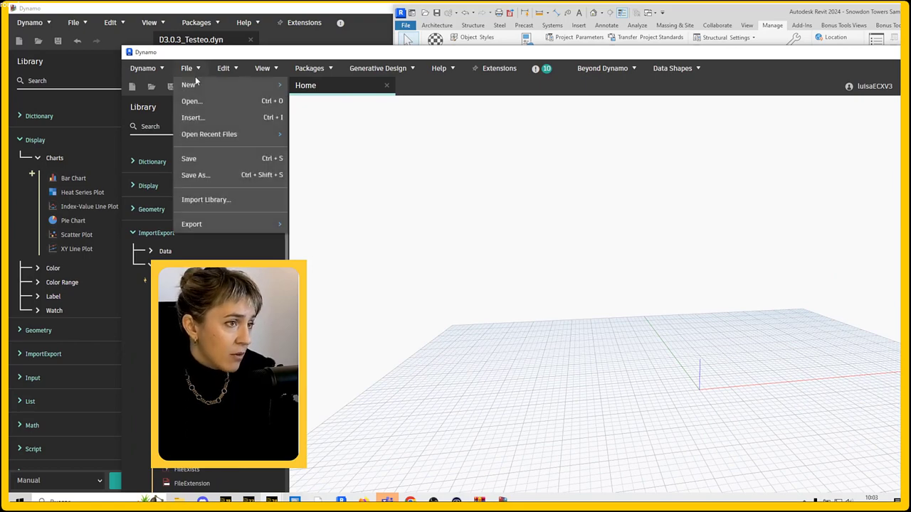
{"action": "left_click", "coordinate": [191, 101]}
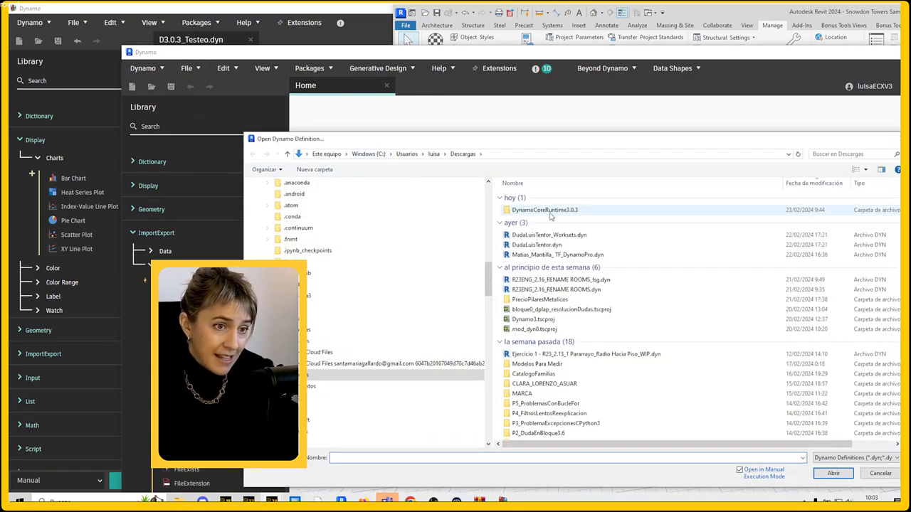
{"action": "double_click", "coordinate": [544, 210]}
{"action": "key", "text": "Escape"}
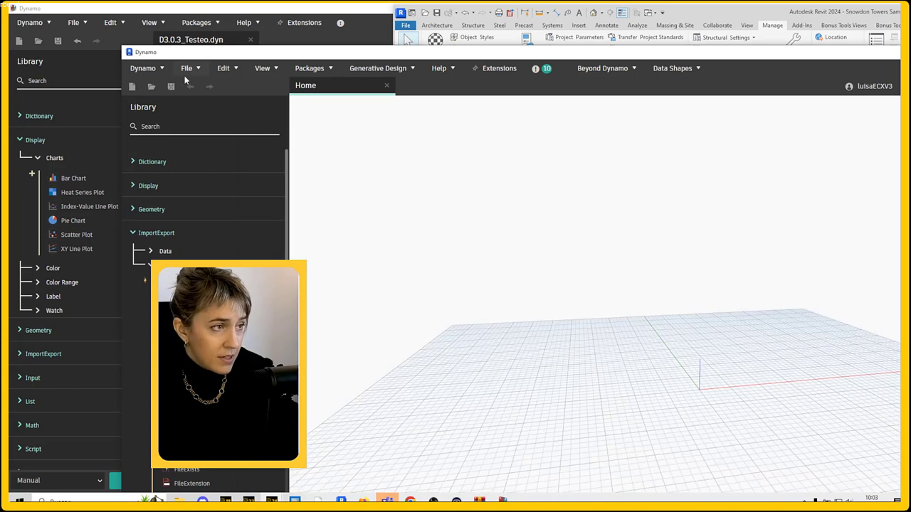
{"action": "left_click", "coordinate": [189, 74]}
{"action": "left_click", "coordinate": [194, 100]}
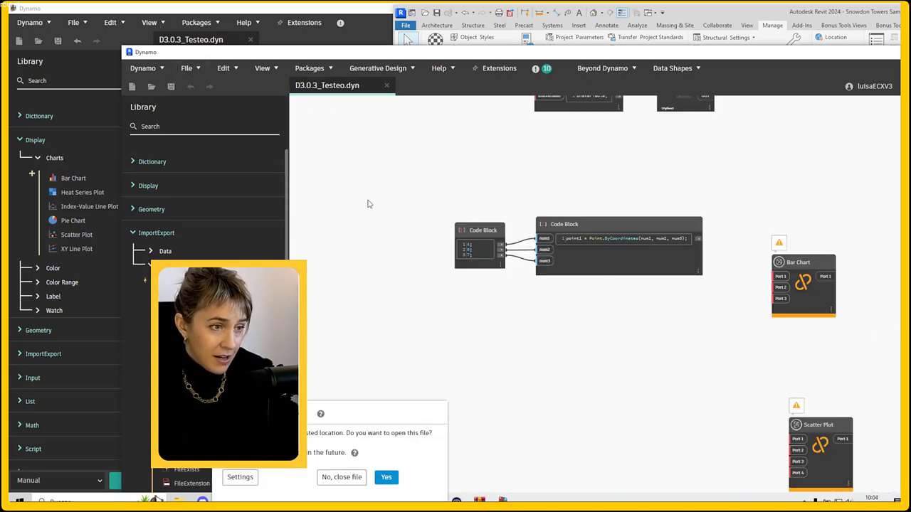
{"action": "left_click", "coordinate": [392, 479]}
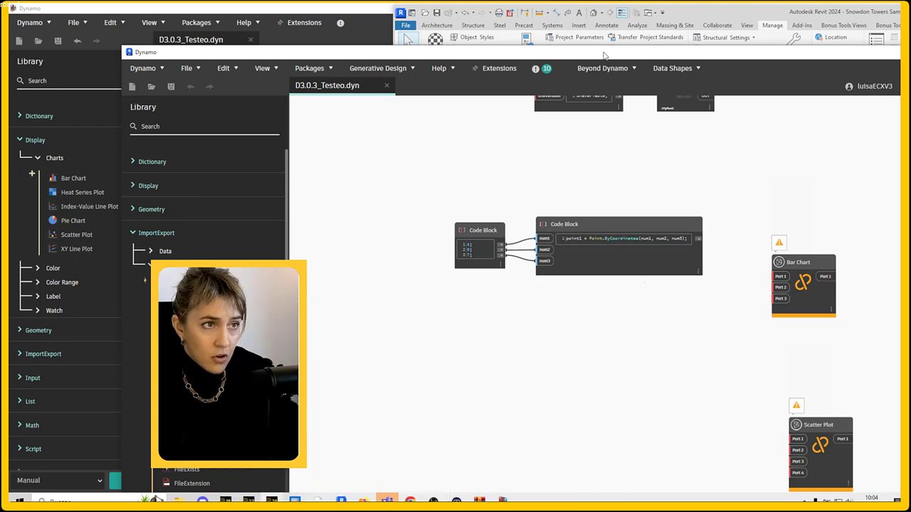
{"action": "double_click", "coordinate": [817, 52]}
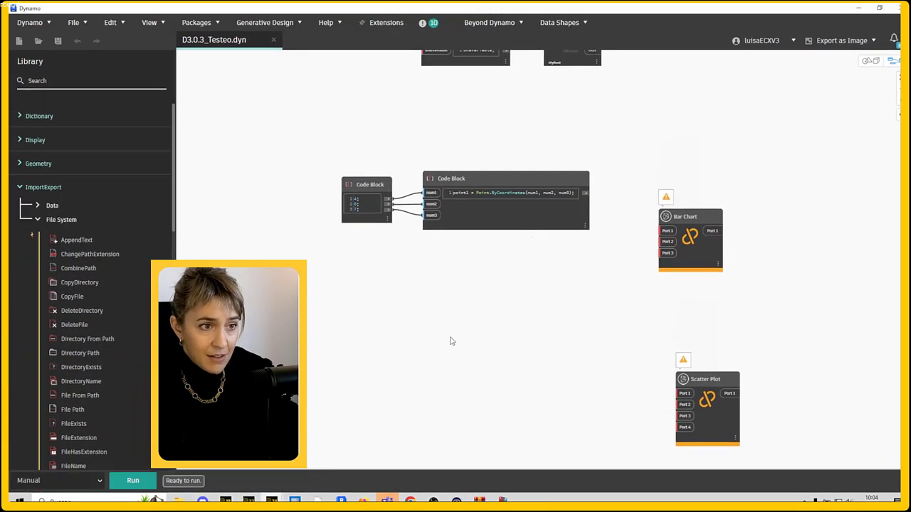
{"action": "scroll", "coordinate": [442, 327], "scroll_direction": "down", "scroll_amount": 3}
{"action": "scroll", "coordinate": [399, 256], "scroll_direction": "up", "scroll_amount": 2}
{"action": "scroll", "coordinate": [338, 227], "scroll_direction": "up", "scroll_amount": 1}
{"action": "scroll", "coordinate": [518, 344], "scroll_direction": "up", "scroll_amount": 2}
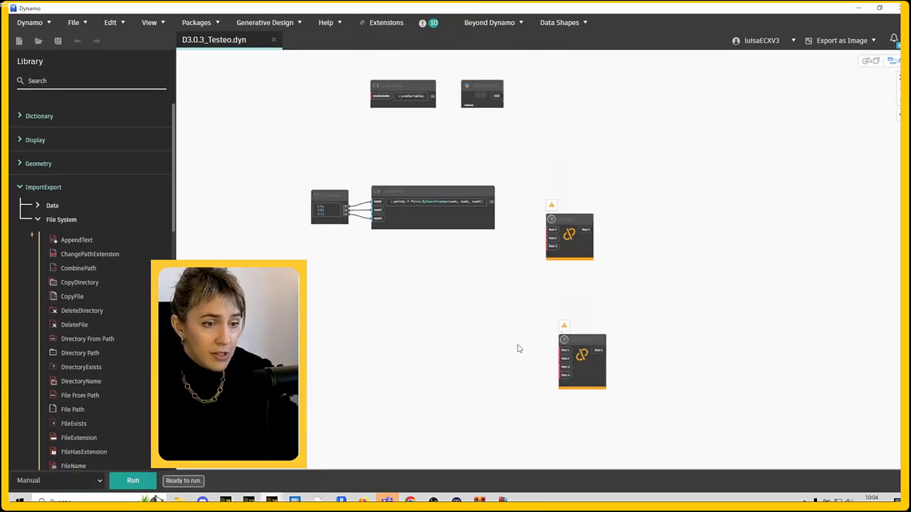
{"action": "scroll", "coordinate": [518, 343], "scroll_direction": "up", "scroll_amount": 1}
{"action": "scroll", "coordinate": [518, 342], "scroll_direction": "up", "scroll_amount": 1}
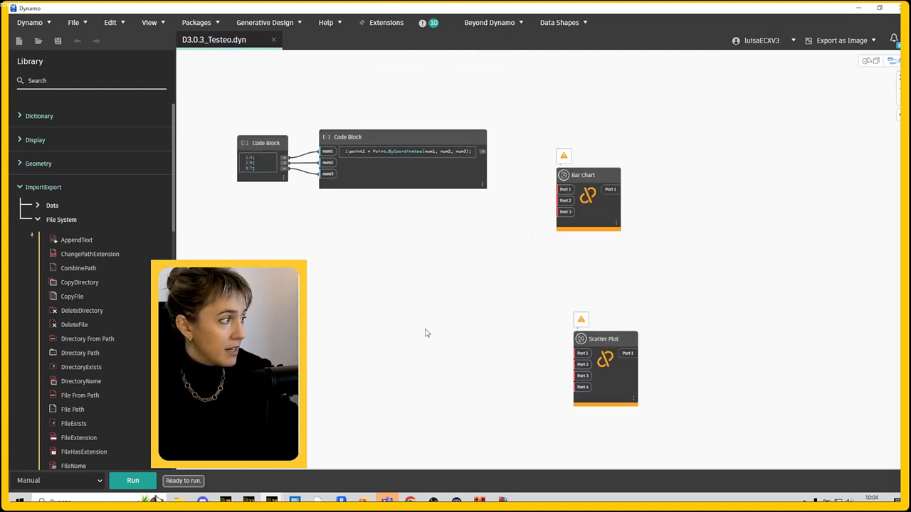
{"action": "middle_click_drag", "start_coordinate": [426, 333], "coordinate": [552, 324]}
{"action": "scroll", "coordinate": [576, 395], "scroll_direction": "down", "scroll_amount": 1}
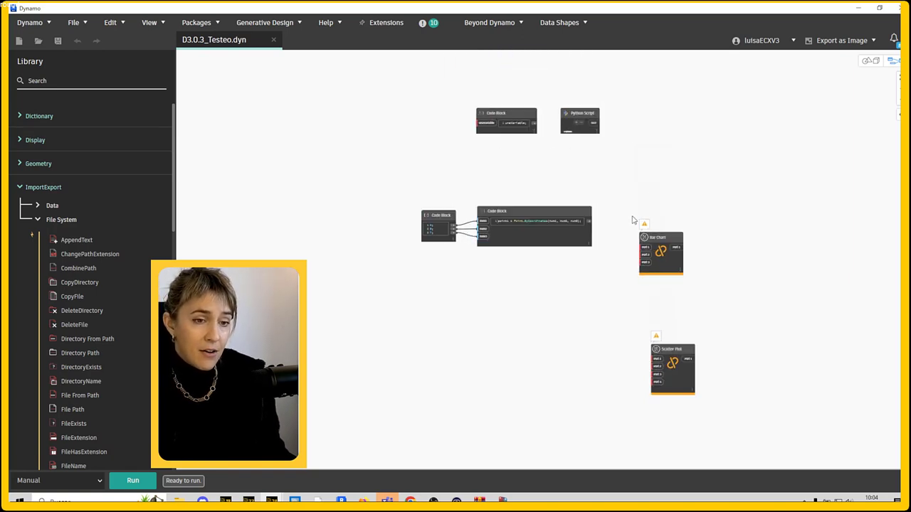
{"action": "scroll", "coordinate": [640, 220], "scroll_direction": "up", "scroll_amount": 3}
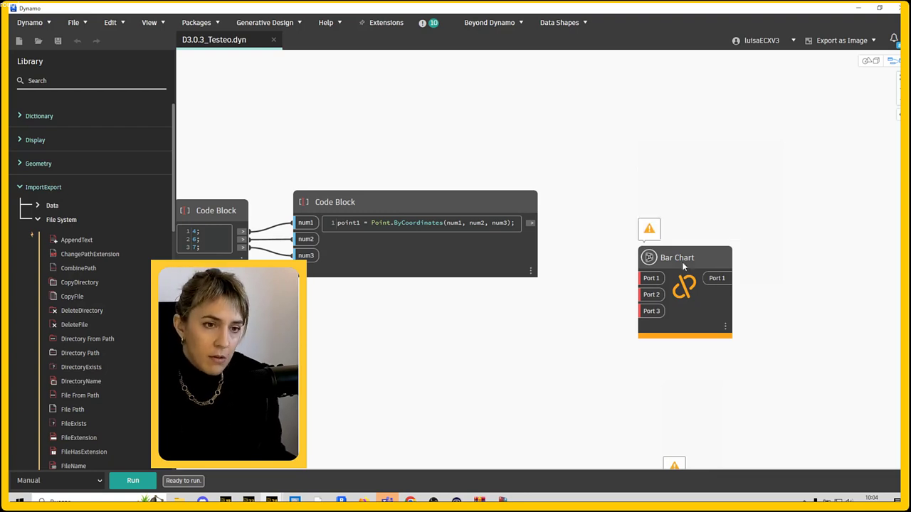
{"action": "scroll", "coordinate": [846, 182], "scroll_direction": "down", "scroll_amount": 3}
{"action": "scroll", "coordinate": [466, 325], "scroll_direction": "down", "scroll_amount": 2}
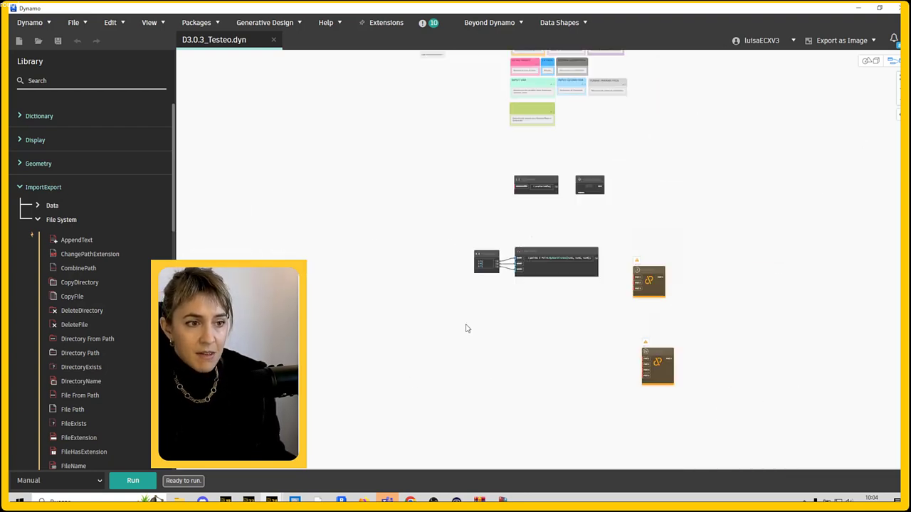
{"action": "scroll", "coordinate": [543, 237], "scroll_direction": "up", "scroll_amount": 4}
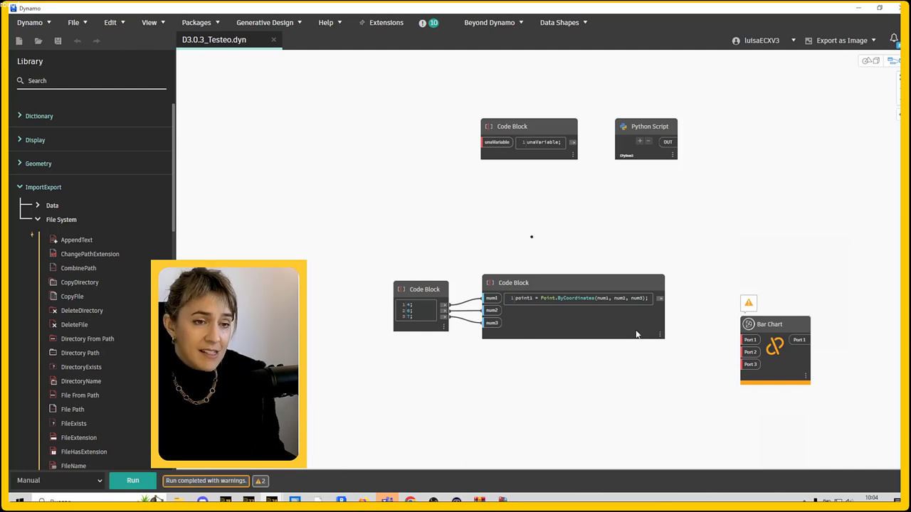
- Expand the Code Block preview to show Point(X = 4.000, Y = 6.000, Z = 7.000)
{"action": "left_click", "coordinate": [659, 348]}
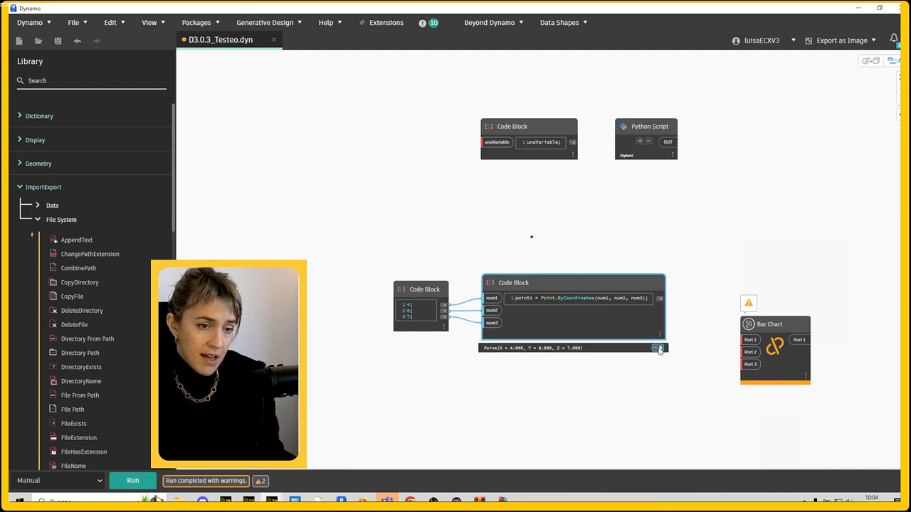